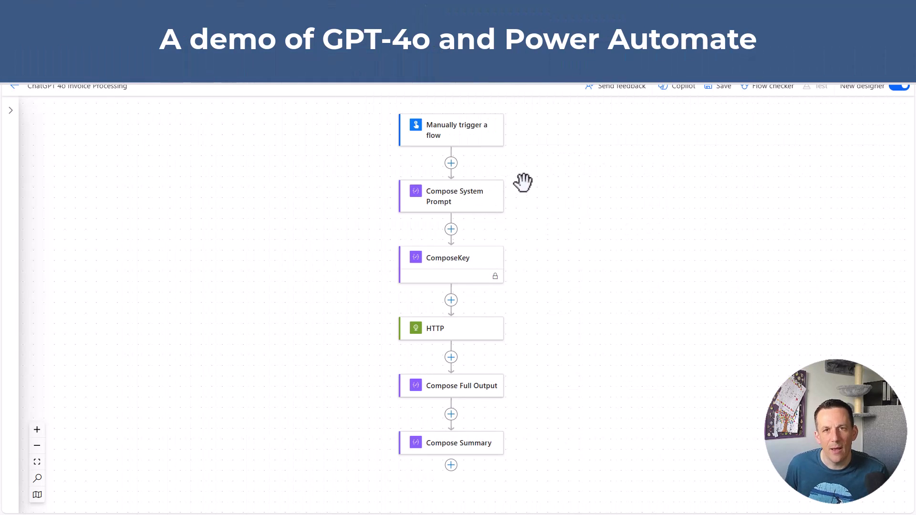
Inspect the trigger's File Content input and the Compose System Prompt's per-receipt JSON structure
{"action": "left_click", "coordinate": [544, 111]}
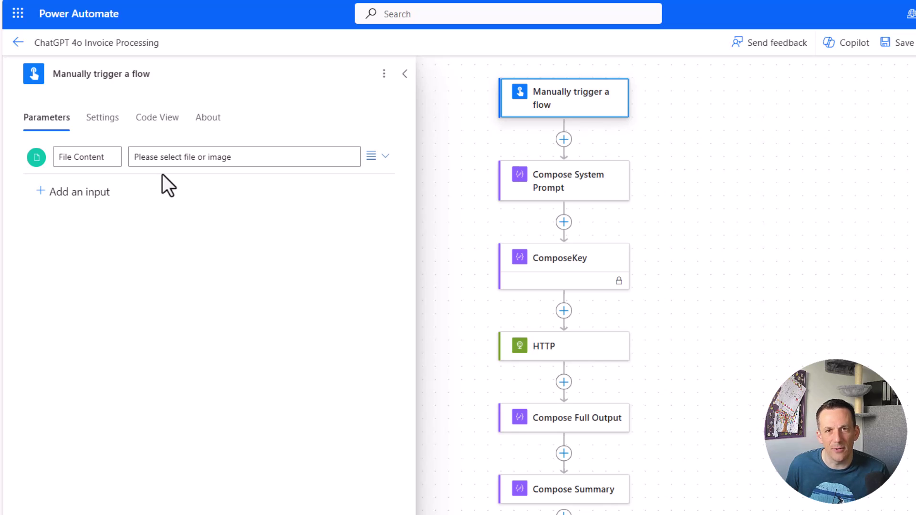
{"action": "left_click", "coordinate": [577, 186]}
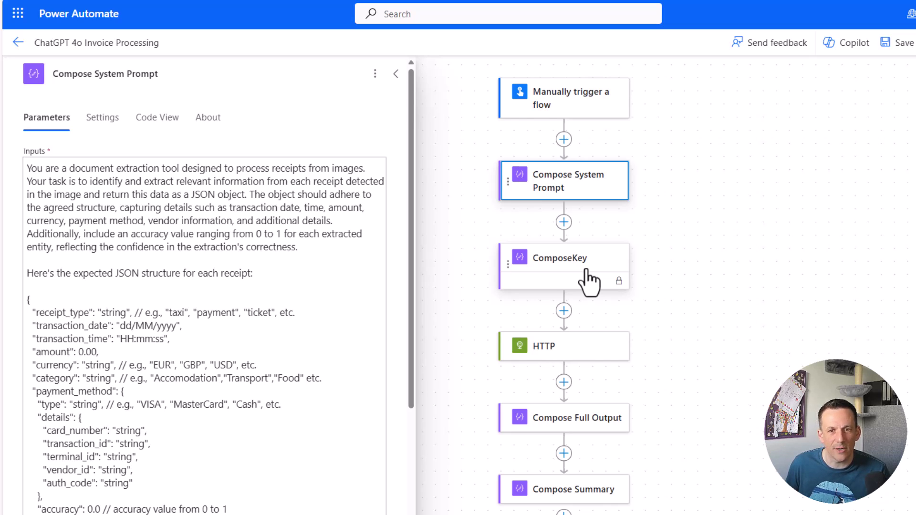
Inspect the HTTP step's GPT-4o POST body, highlighting the response_format, system and user role lines
{"action": "left_click", "coordinate": [587, 357]}
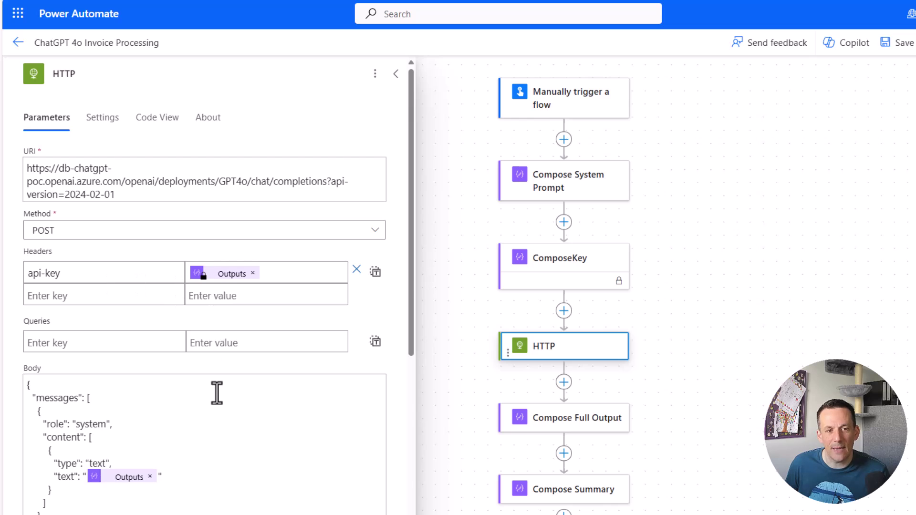
{"action": "scroll", "coordinate": [217, 396], "scroll_direction": "down", "scroll_amount": 4}
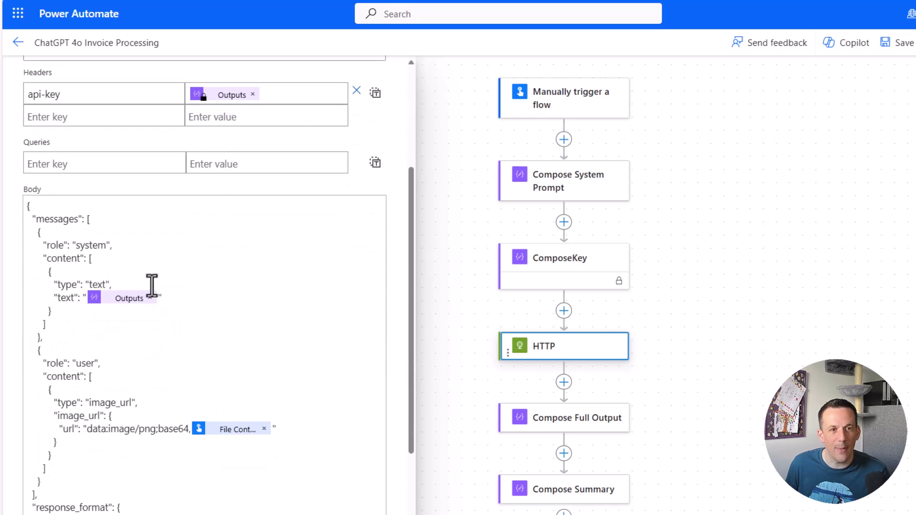
{"action": "scroll", "coordinate": [181, 288], "scroll_direction": "down", "scroll_amount": 1}
{"action": "scroll", "coordinate": [188, 308], "scroll_direction": "down", "scroll_amount": 1}
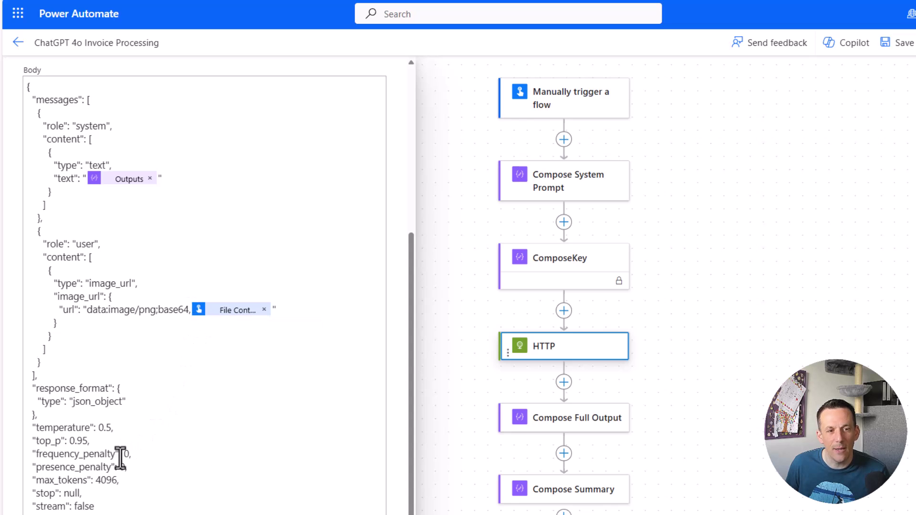
{"action": "left_click_drag", "start_coordinate": [42, 414], "coordinate": [21, 377]}
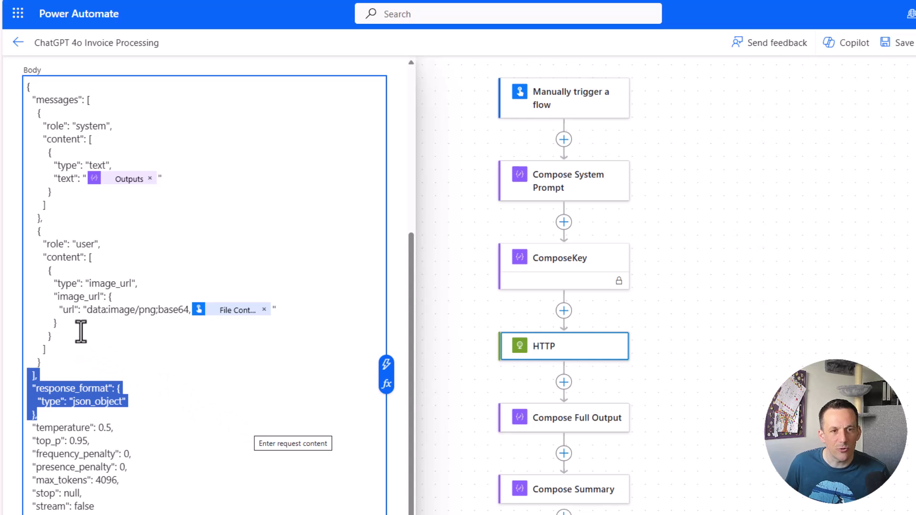
{"action": "left_click_drag", "start_coordinate": [42, 125], "coordinate": [114, 125]}
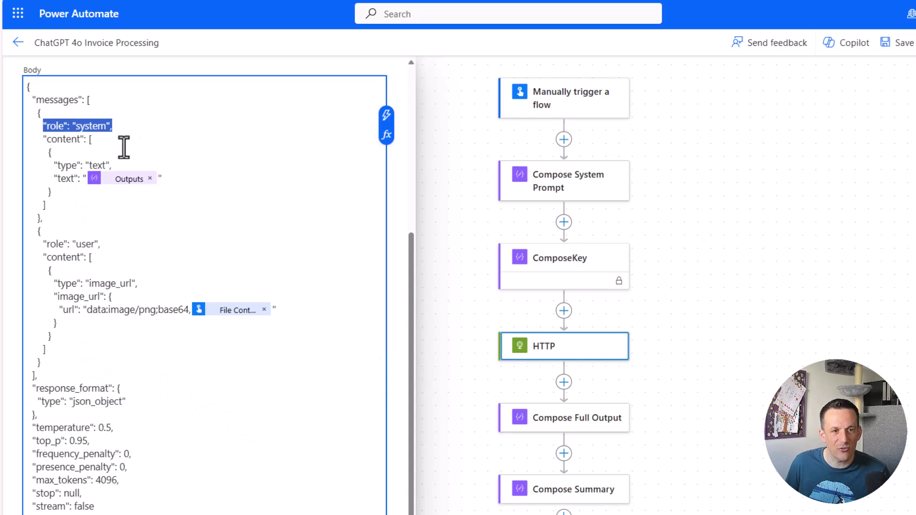
{"action": "left_click_drag", "start_coordinate": [43, 244], "coordinate": [113, 244]}
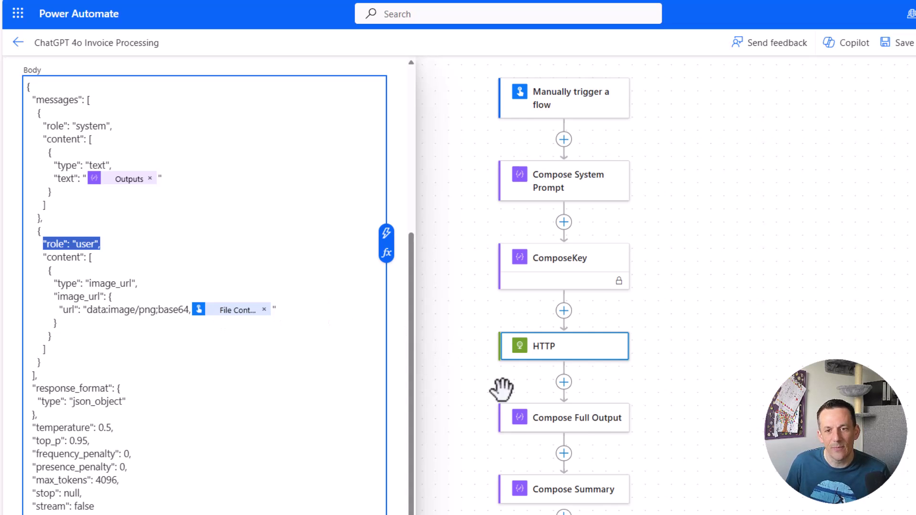
Check the Compose Full Output json(...) expression that parses the HTTP reply, then close the editor
{"action": "left_click", "coordinate": [592, 428]}
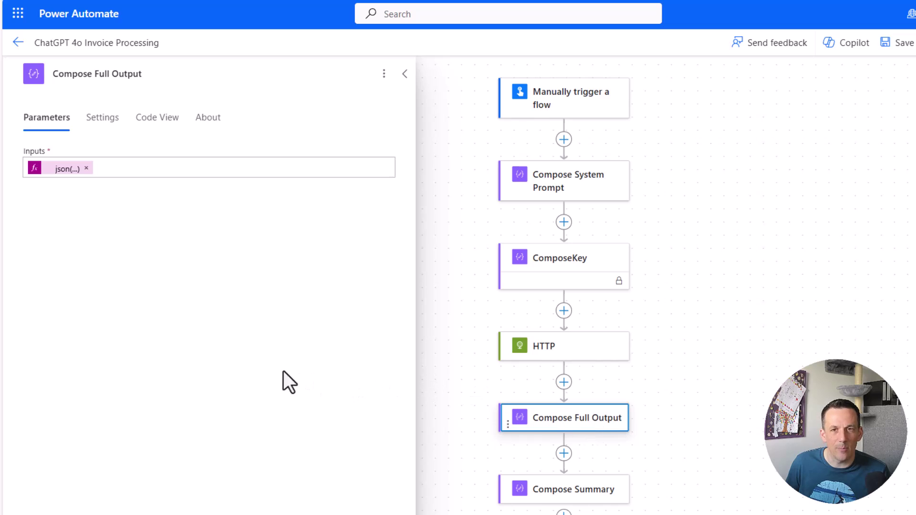
{"action": "left_click", "coordinate": [55, 172]}
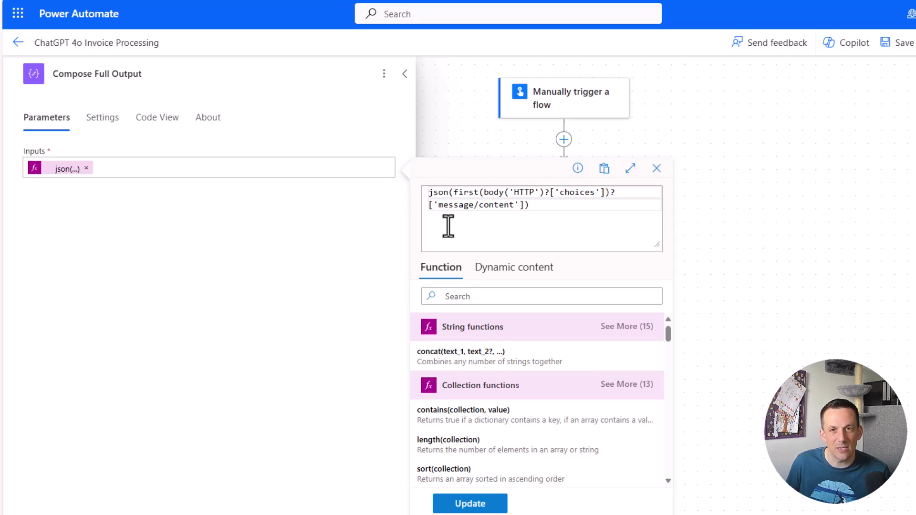
{"action": "left_click", "coordinate": [741, 292]}
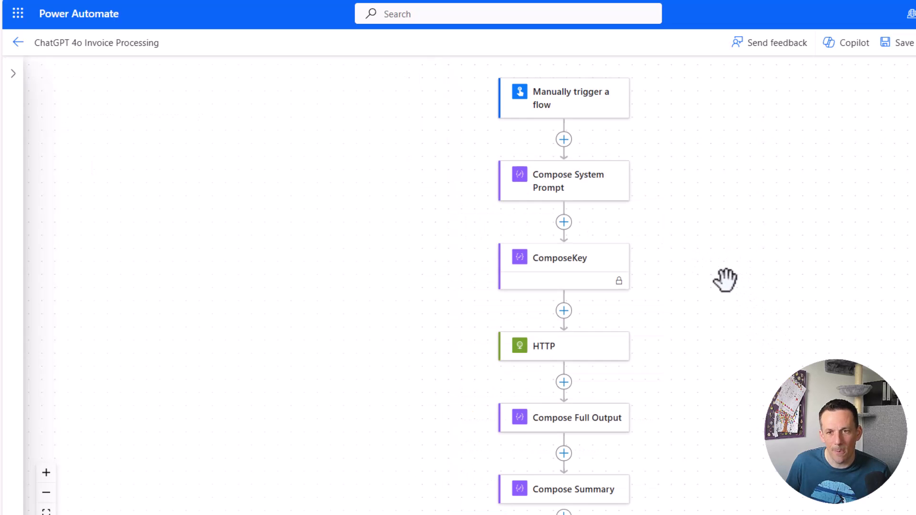
{"action": "left_click", "coordinate": [571, 490]}
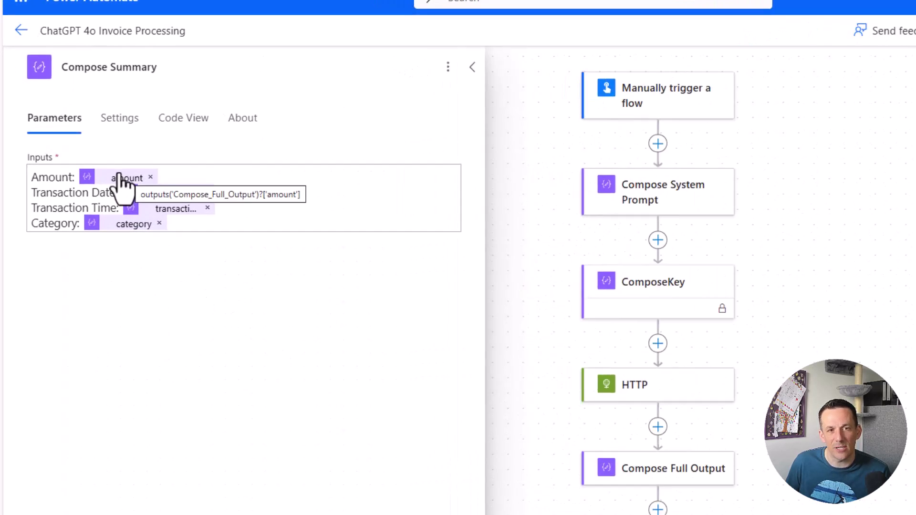
{"action": "left_click", "coordinate": [102, 172]}
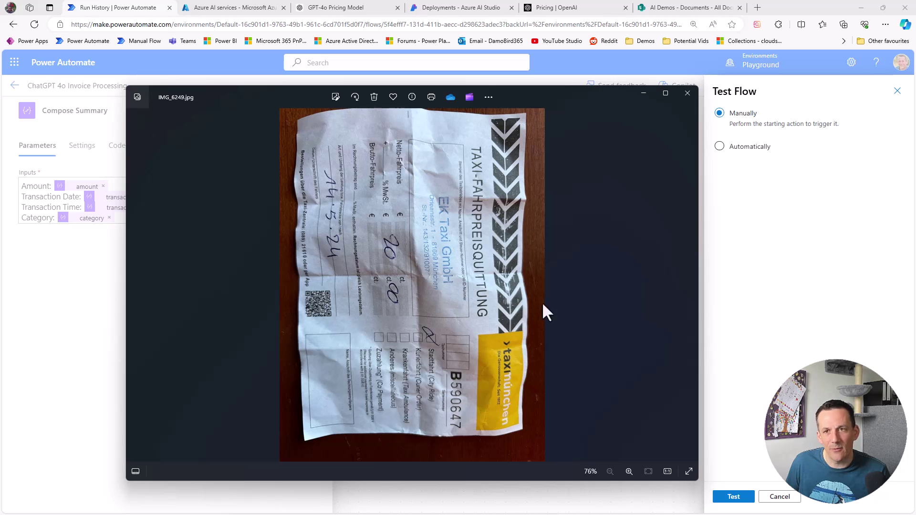
Run a manual test of the flow with the IMG_6249 receipt image as file content
{"action": "left_click", "coordinate": [751, 351]}
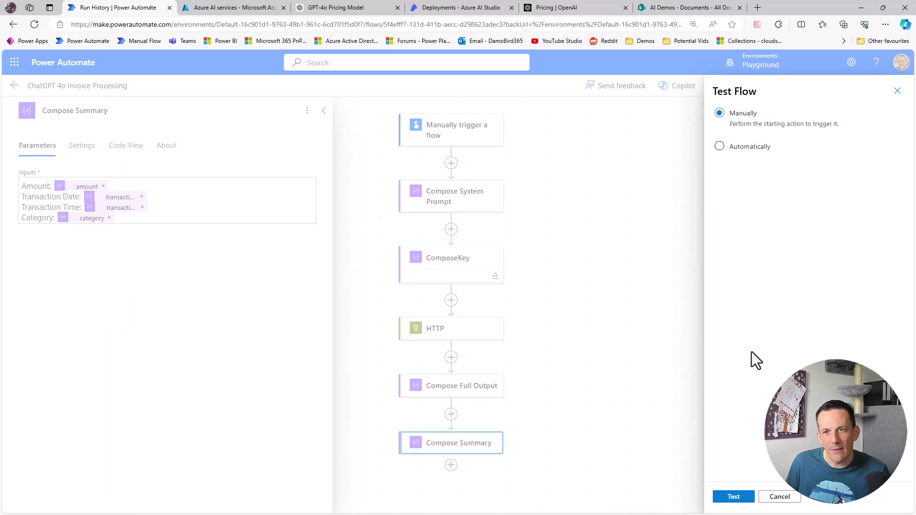
{"action": "left_click", "coordinate": [735, 496]}
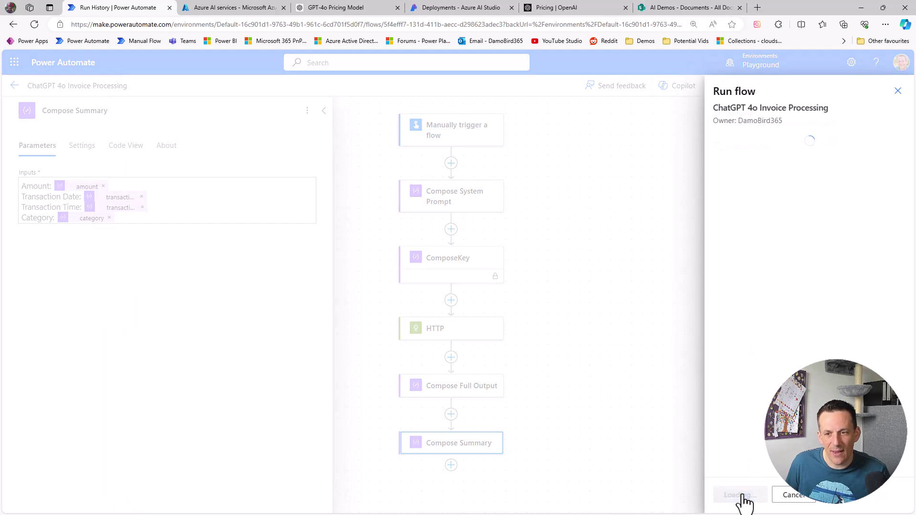
{"action": "left_click", "coordinate": [889, 164]}
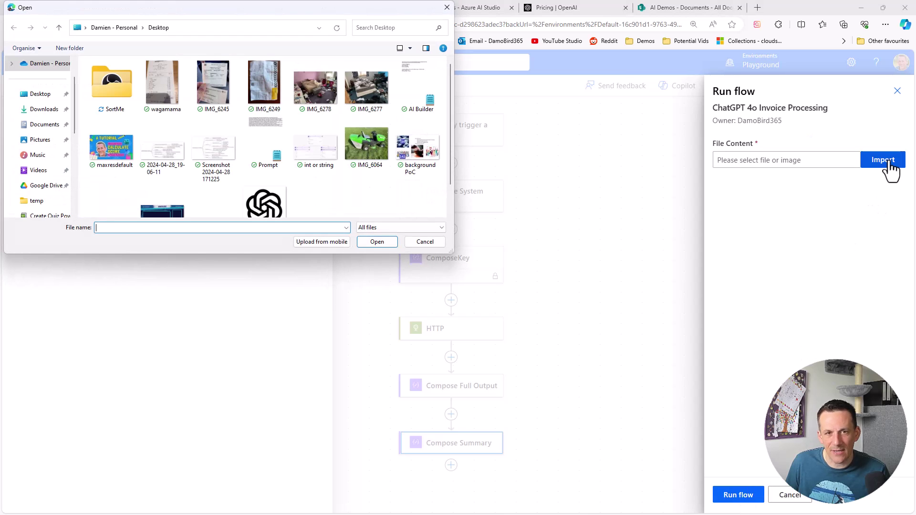
{"action": "left_click", "coordinate": [266, 101]}
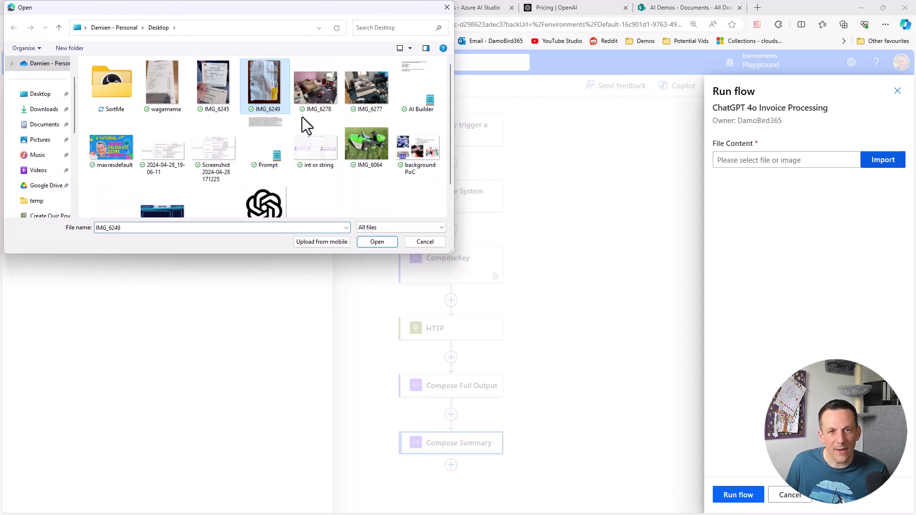
{"action": "left_click", "coordinate": [379, 243]}
{"action": "left_click", "coordinate": [739, 496]}
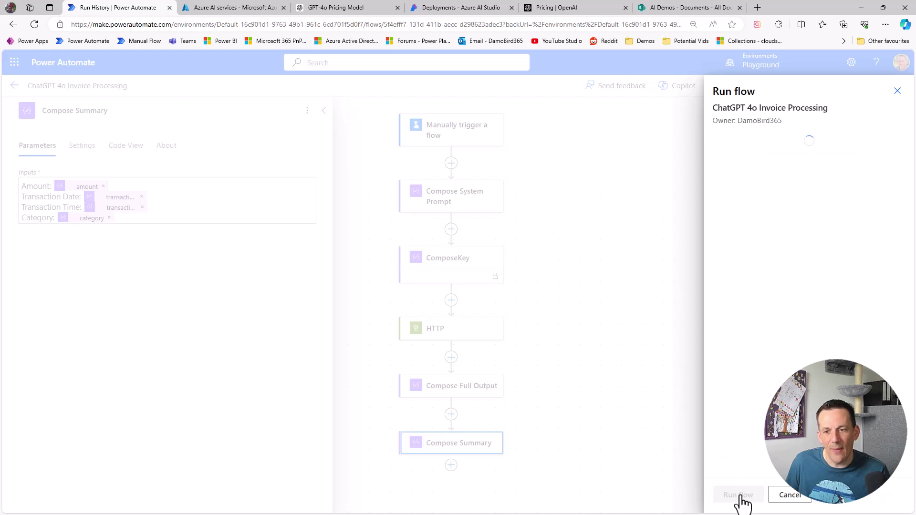
{"action": "left_click", "coordinate": [740, 496]}
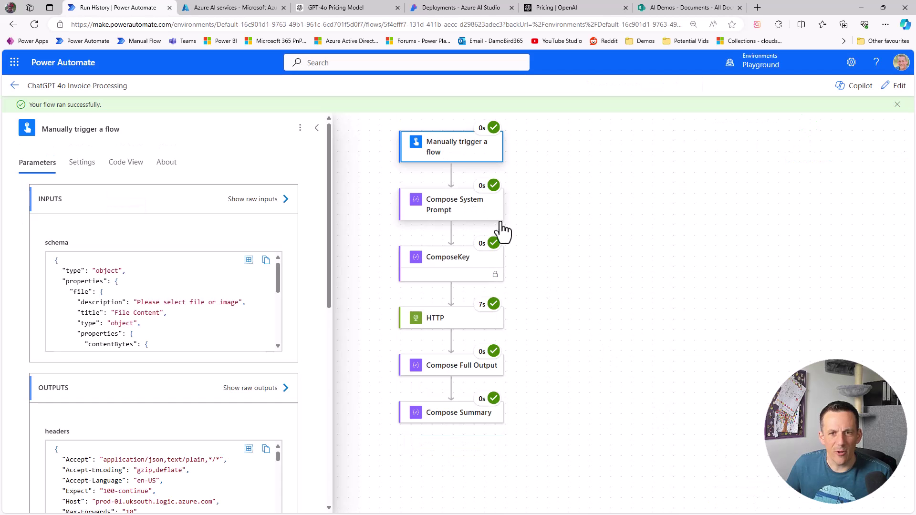
Review the HTTP step's successful GPT-4o output: 1090 prompt, 198 completion, 1288 total tokens
{"action": "left_click", "coordinate": [451, 322]}
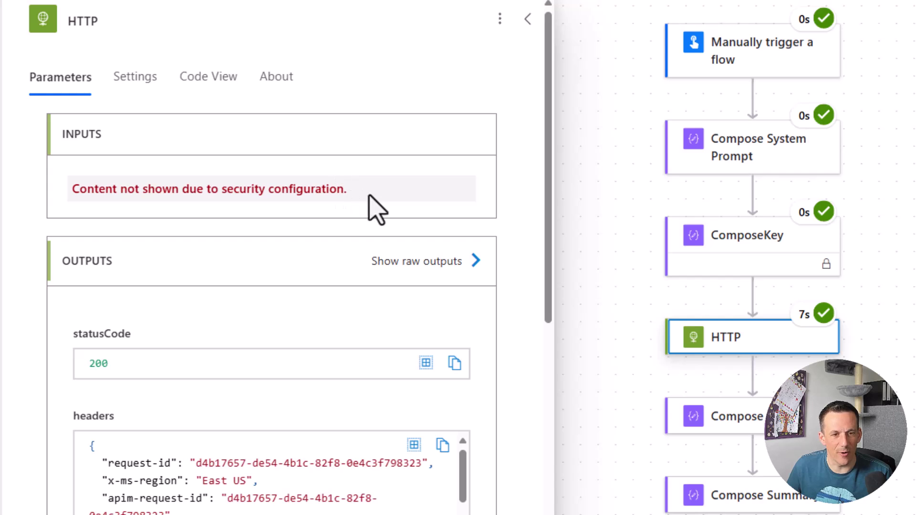
{"action": "scroll", "coordinate": [419, 388], "scroll_direction": "down", "scroll_amount": 5}
{"action": "scroll", "coordinate": [488, 472], "scroll_direction": "down", "scroll_amount": 10}
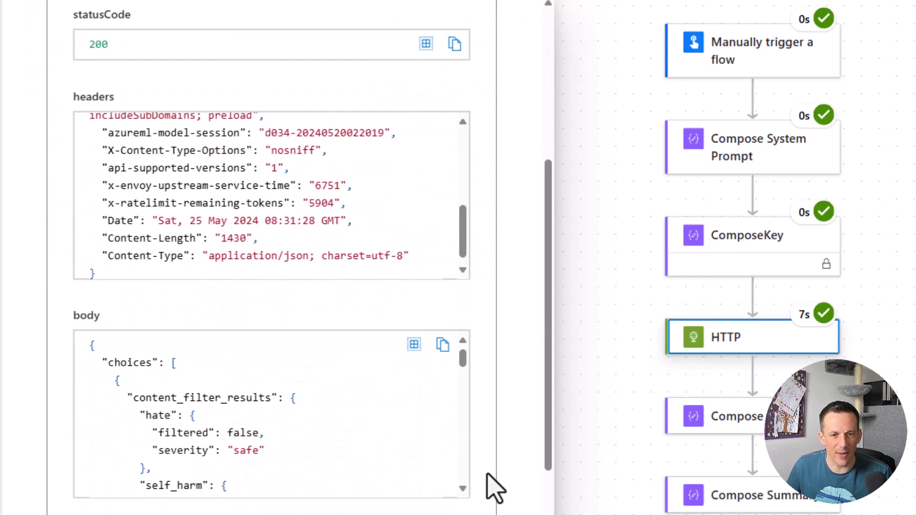
{"action": "scroll", "coordinate": [485, 479], "scroll_direction": "up", "scroll_amount": 2}
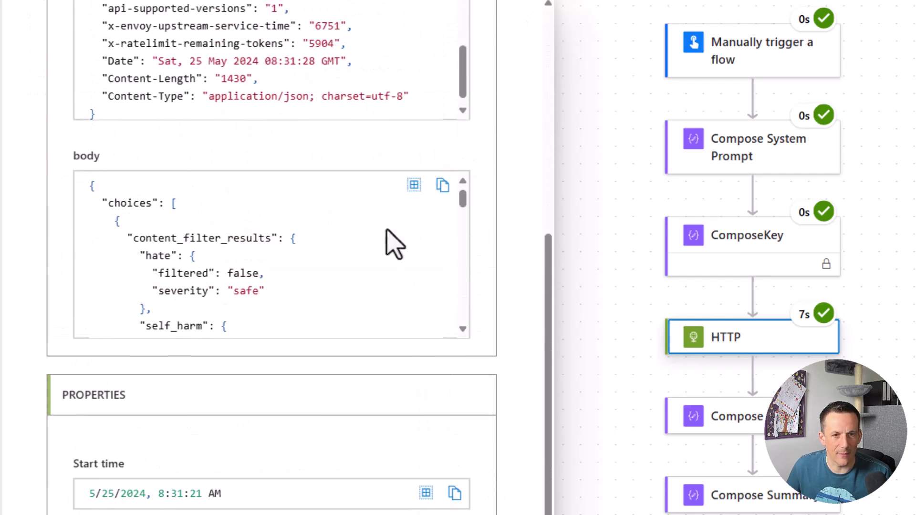
{"action": "scroll", "coordinate": [465, 210], "scroll_direction": "down", "scroll_amount": 1}
{"action": "left_click_drag", "start_coordinate": [461, 206], "coordinate": [462, 245]}
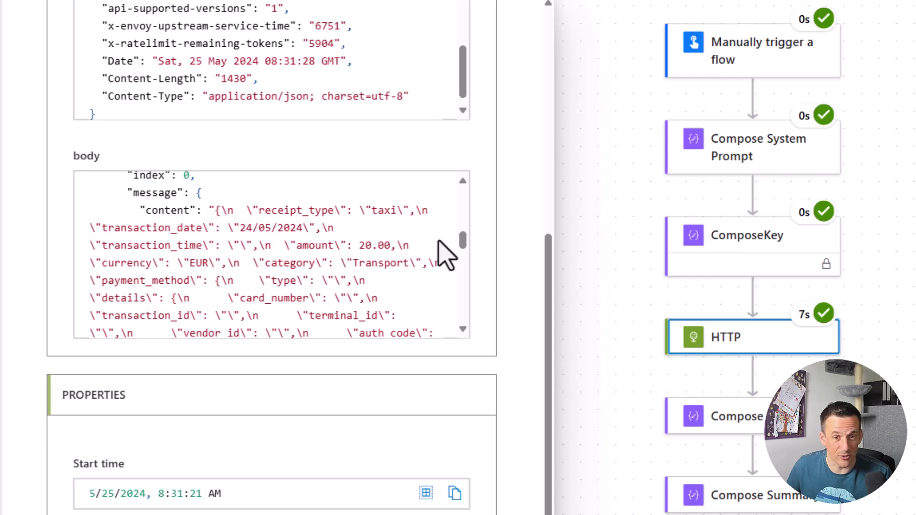
{"action": "left_click_drag", "start_coordinate": [462, 243], "coordinate": [462, 318]}
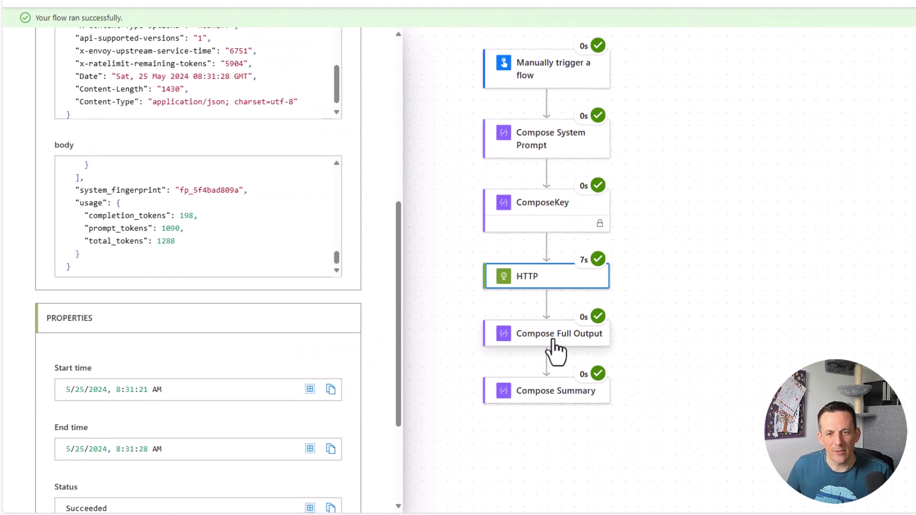
Scroll through Compose Full Output's parsed receipt: amount 20 EUR, category Transport, vendor details, empty items
{"action": "left_click", "coordinate": [553, 341]}
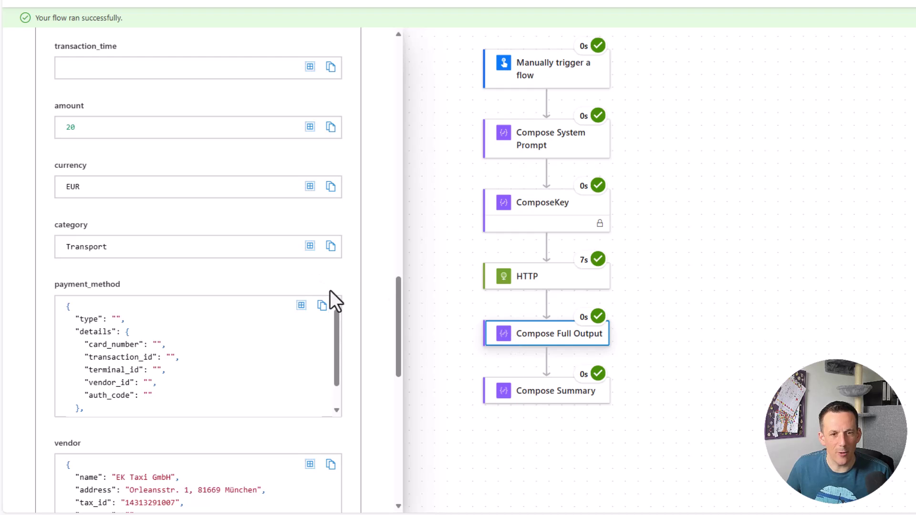
{"action": "scroll", "coordinate": [364, 254], "scroll_direction": "up", "scroll_amount": 4}
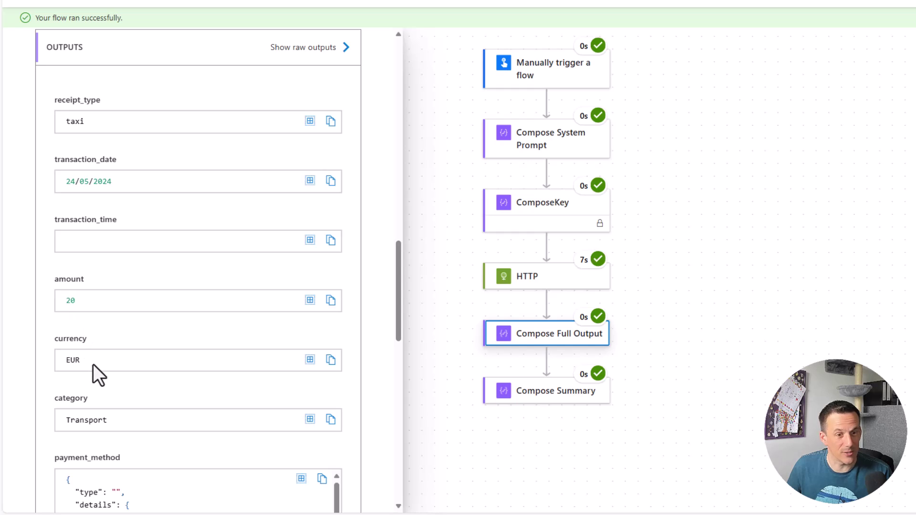
{"action": "scroll", "coordinate": [93, 364], "scroll_direction": "down", "scroll_amount": 2}
{"action": "scroll", "coordinate": [130, 350], "scroll_direction": "down", "scroll_amount": 2}
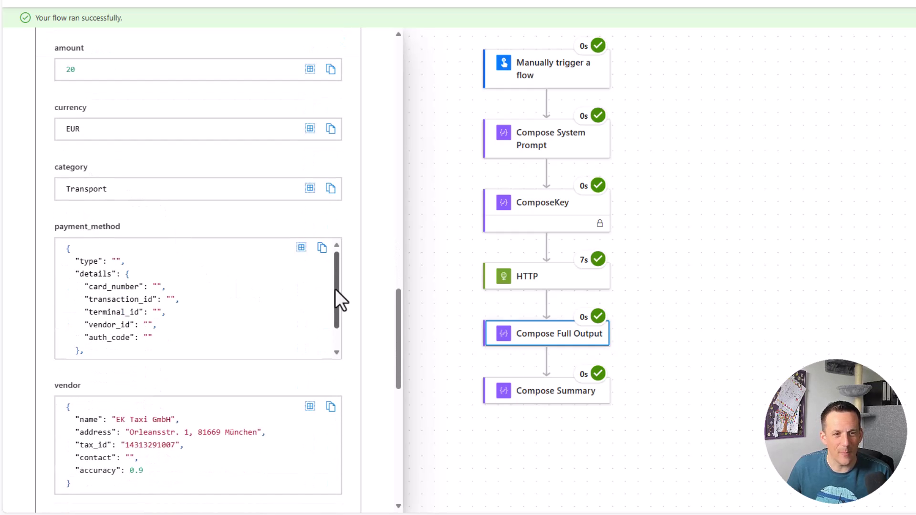
{"action": "left_click_drag", "start_coordinate": [335, 288], "coordinate": [337, 326]}
{"action": "scroll", "coordinate": [200, 307], "scroll_direction": "up", "scroll_amount": 2}
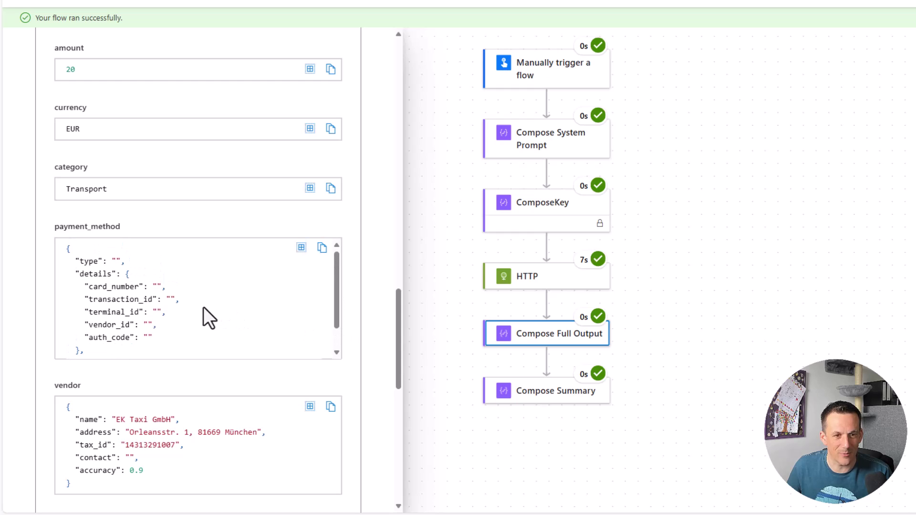
{"action": "scroll", "coordinate": [369, 308], "scroll_direction": "down", "scroll_amount": 3}
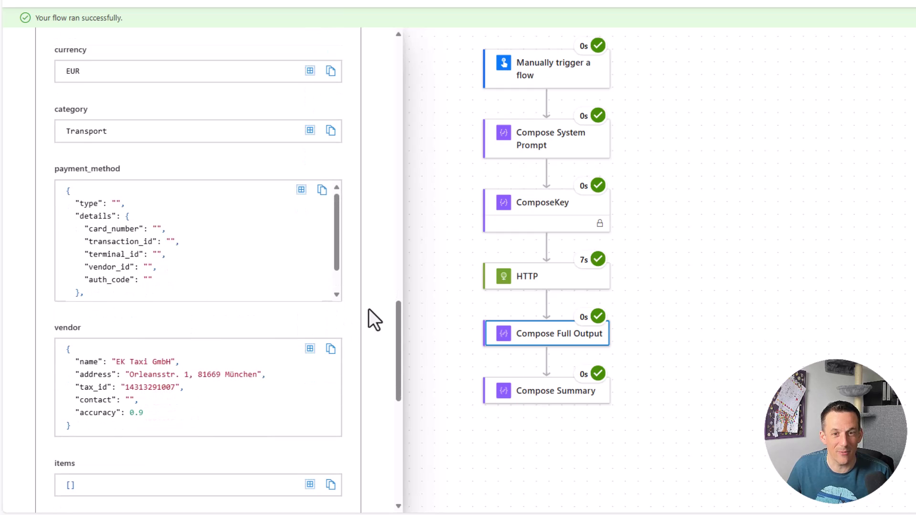
{"action": "scroll", "coordinate": [361, 311], "scroll_direction": "down", "scroll_amount": 1}
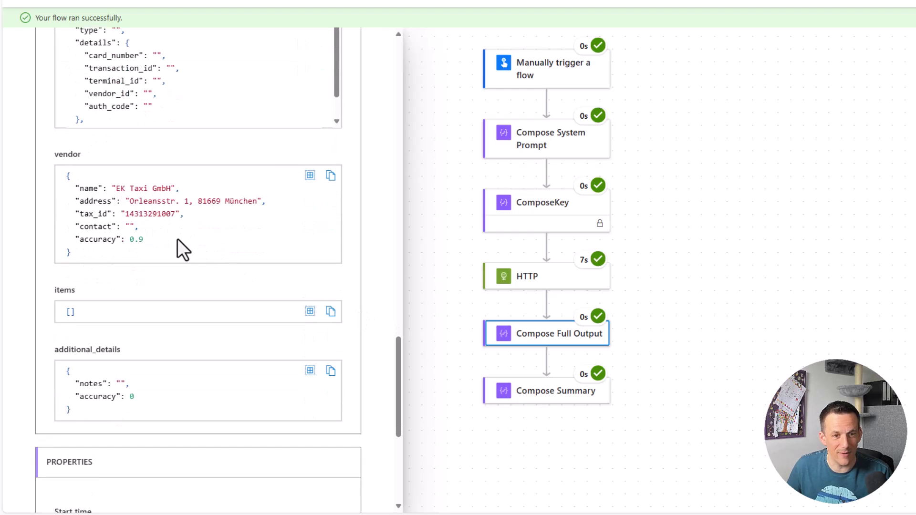
{"action": "scroll", "coordinate": [368, 315], "scroll_direction": "down", "scroll_amount": 2}
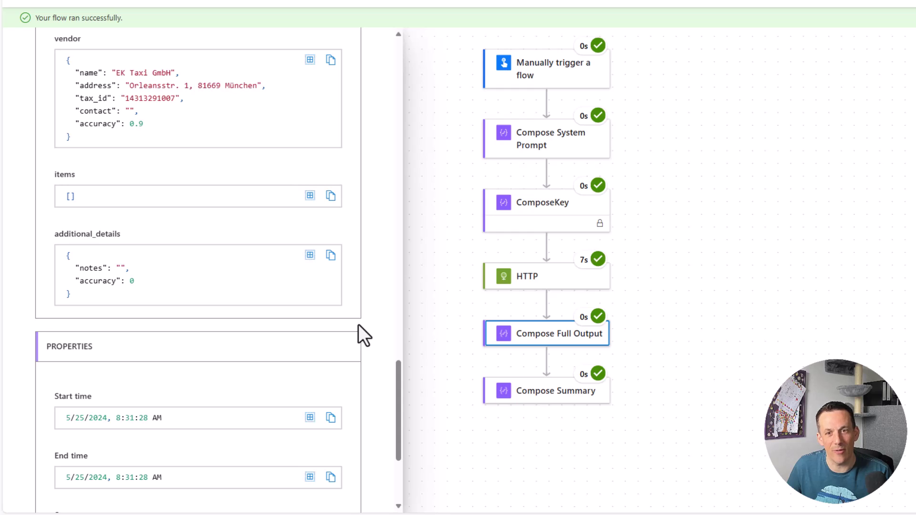
Show the Compose Summary step's outputs with Amount 20 and Category Transport
{"action": "left_click", "coordinate": [543, 400]}
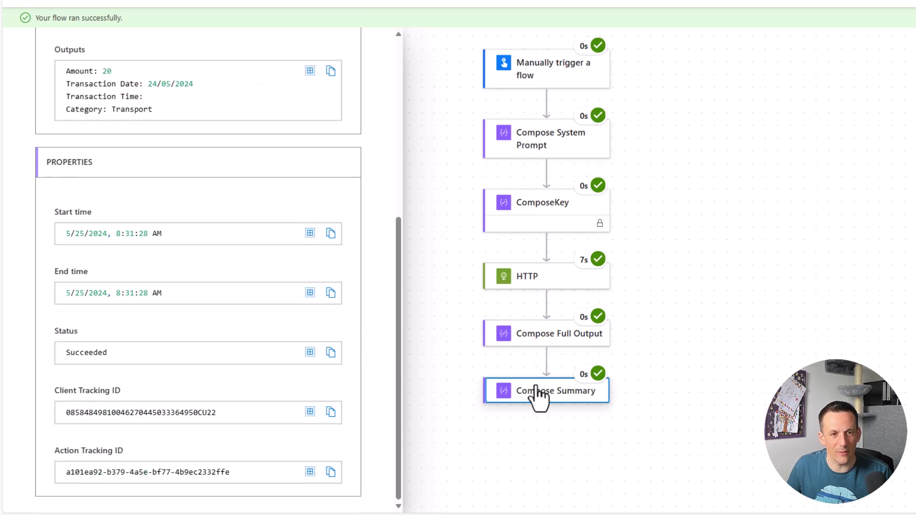
{"action": "scroll", "coordinate": [212, 159], "scroll_direction": "up", "scroll_amount": 2}
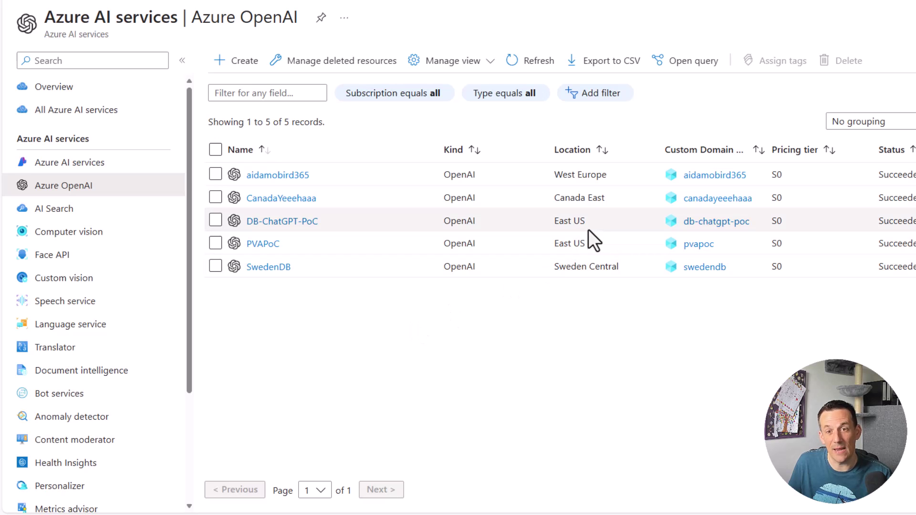
Open DB-ChatGPT-PoC's model deployments in Azure AI Studio and browse its Model catalog
{"action": "left_click", "coordinate": [298, 224]}
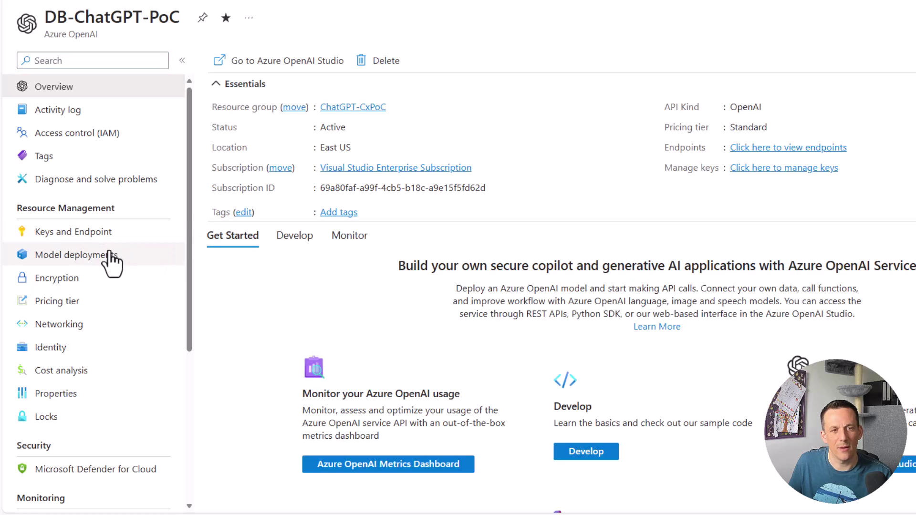
{"action": "left_click", "coordinate": [91, 257]}
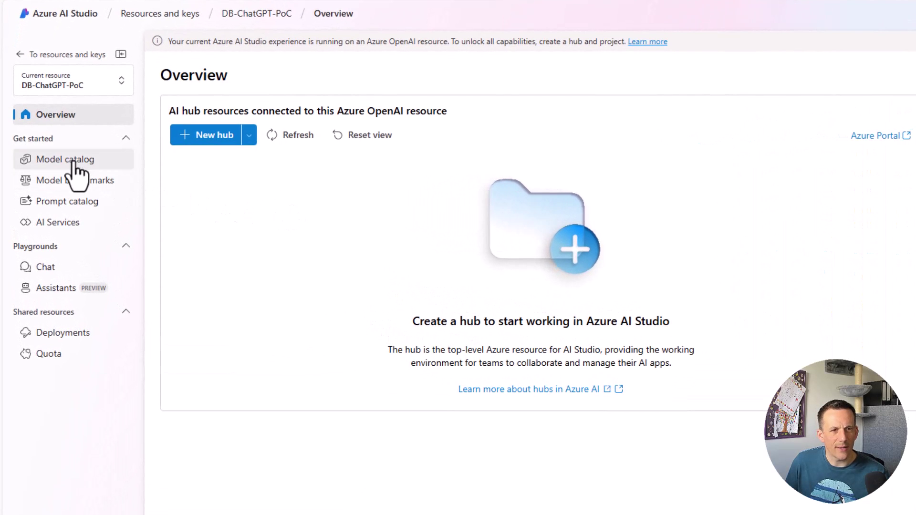
{"action": "left_click", "coordinate": [74, 162]}
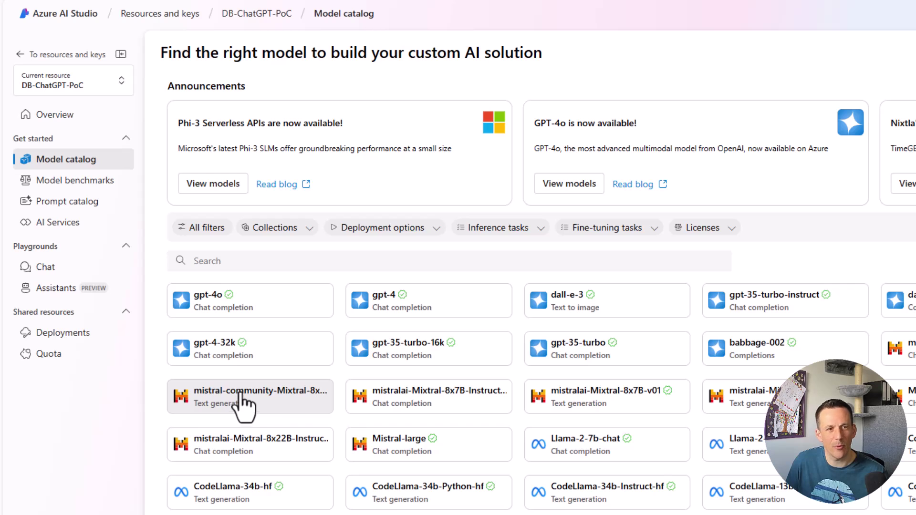
Open the GPT4o deployment details: gpt-4o 2024-05-13, Standard type, 10K tokens-per-minute
{"action": "left_click", "coordinate": [69, 333]}
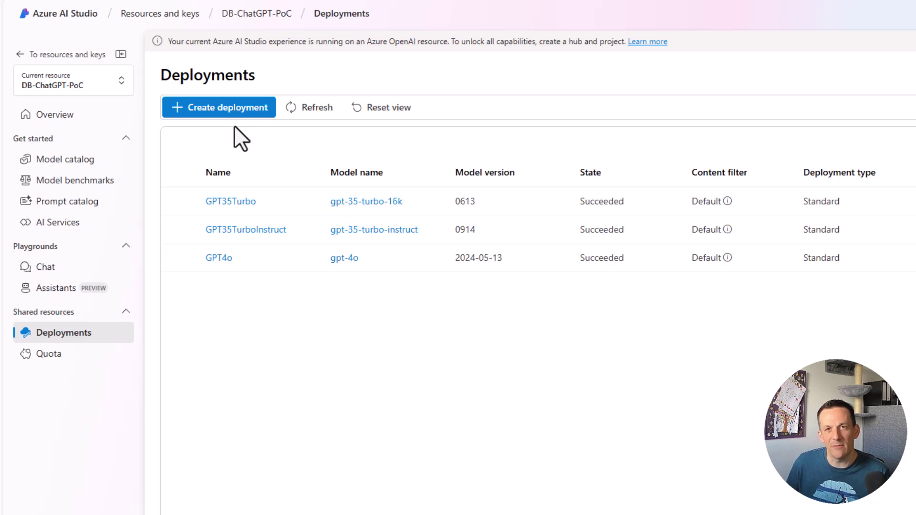
{"action": "left_click", "coordinate": [220, 258]}
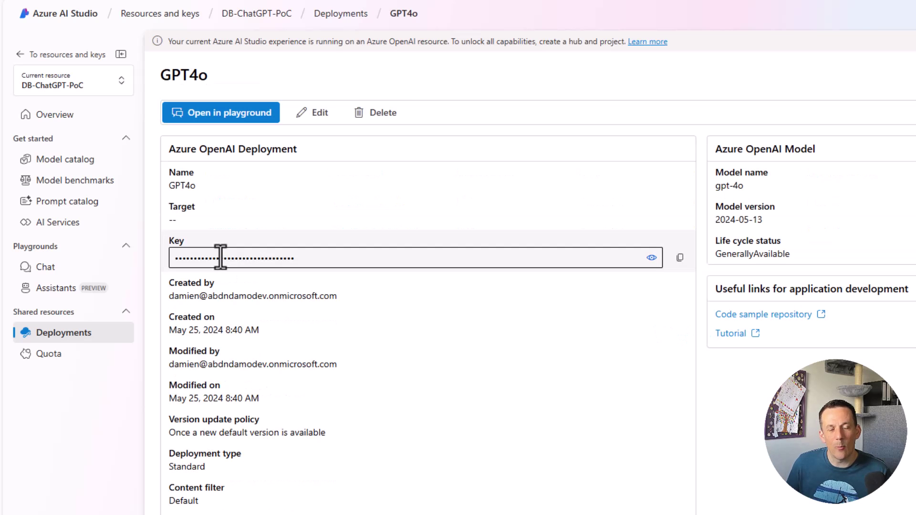
In the GPT4o chat playground, send a greeting introducing yourself by your username
{"action": "left_click", "coordinate": [210, 113]}
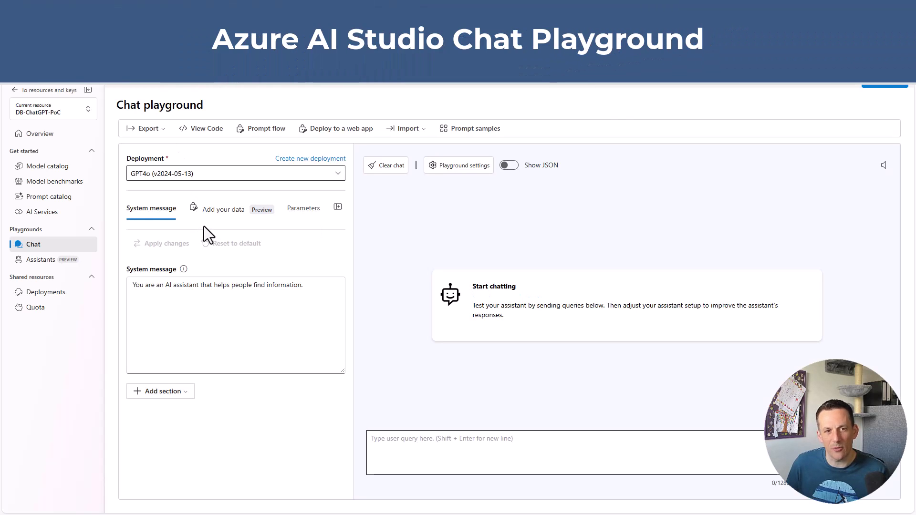
{"action": "left_click", "coordinate": [472, 439]}
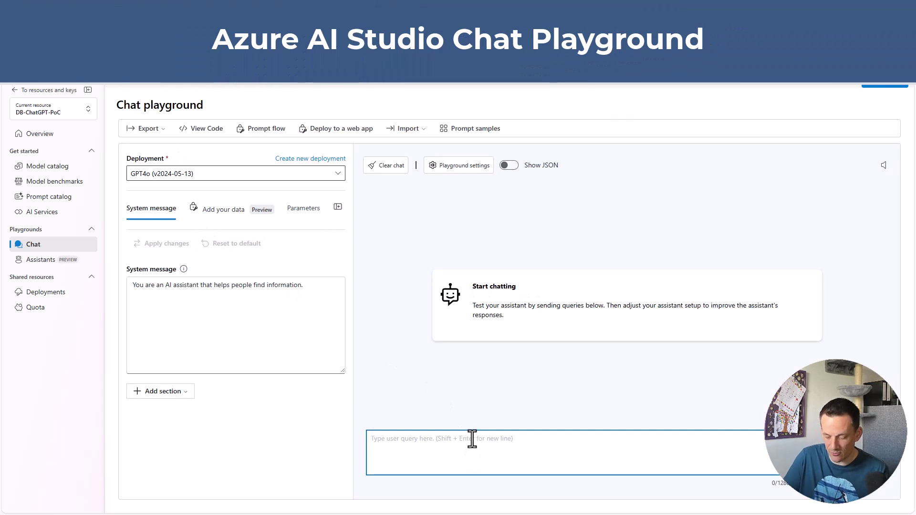
{"action": "type", "text": "Hi my name is"}
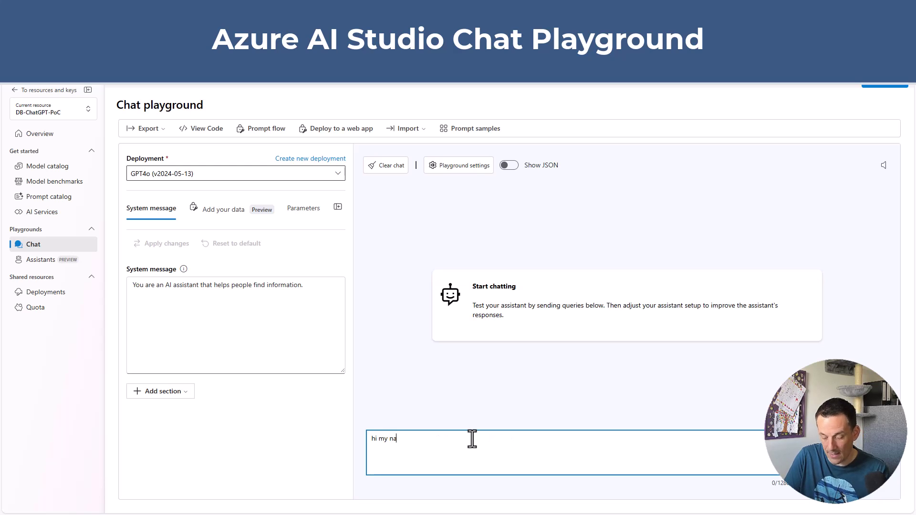
{"action": "type", "text": " damobird365"}
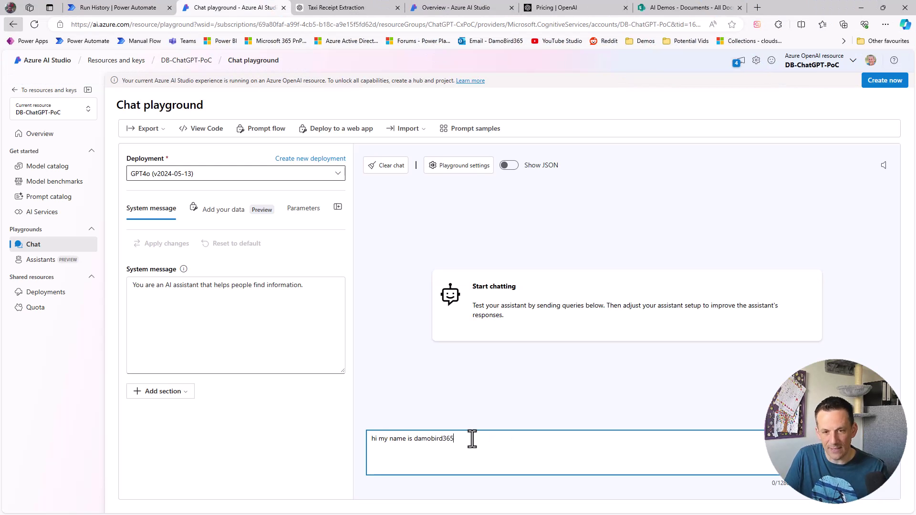
{"action": "key", "text": "Return"}
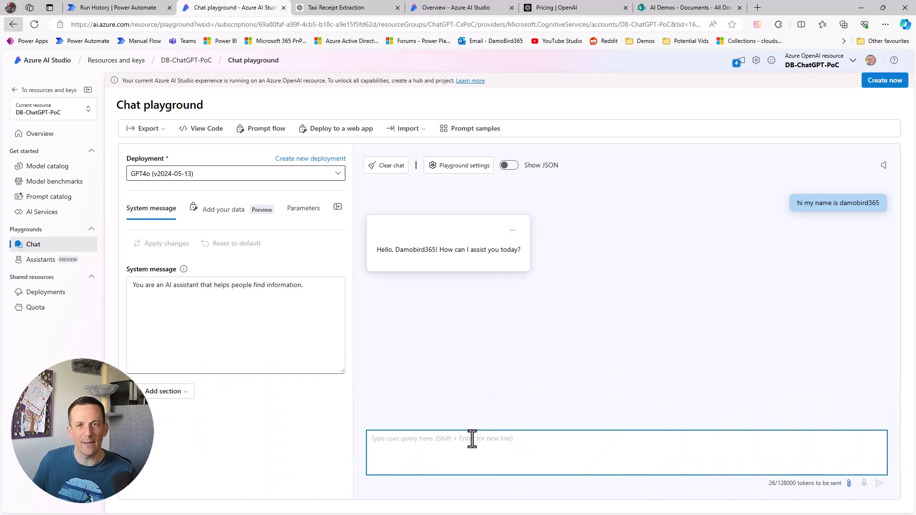
Attach IMG_6249 with 'extract details about this invoice' and review GPT4o's €90.00 taxi fare reading
{"action": "left_click", "coordinate": [849, 483]}
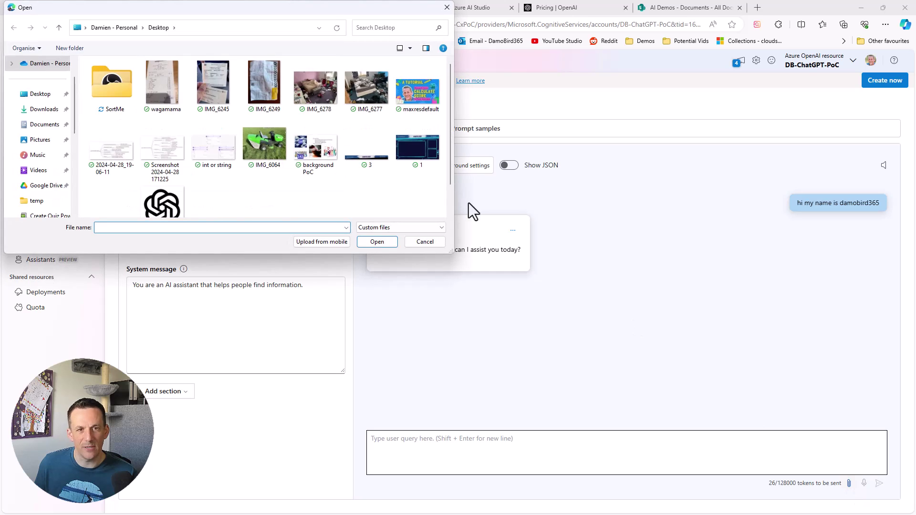
{"action": "left_click", "coordinate": [271, 86]}
{"action": "double_click", "coordinate": [270, 87]}
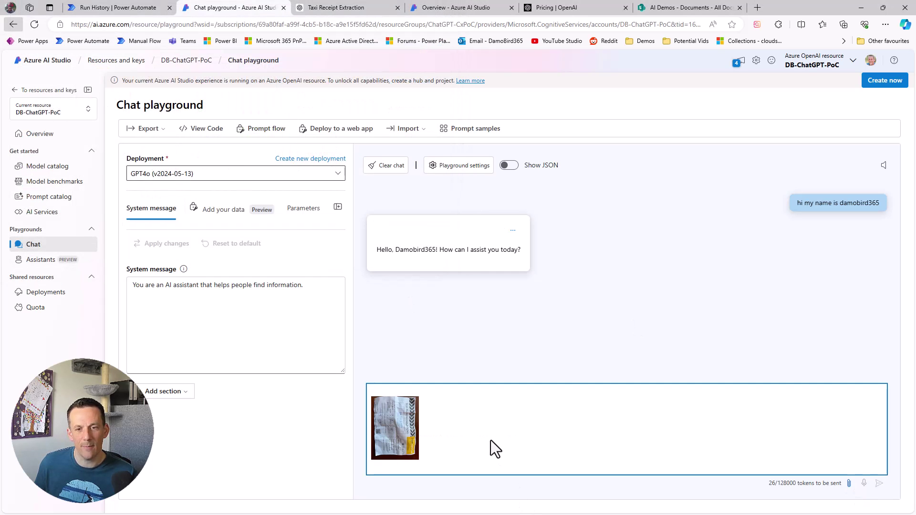
{"action": "type", "text": "extra"}
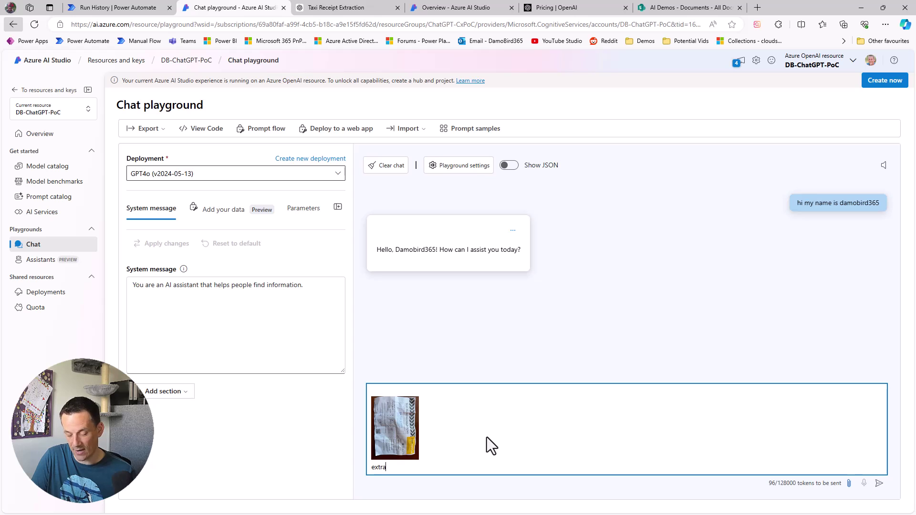
{"action": "type", "text": "ct details about th"}
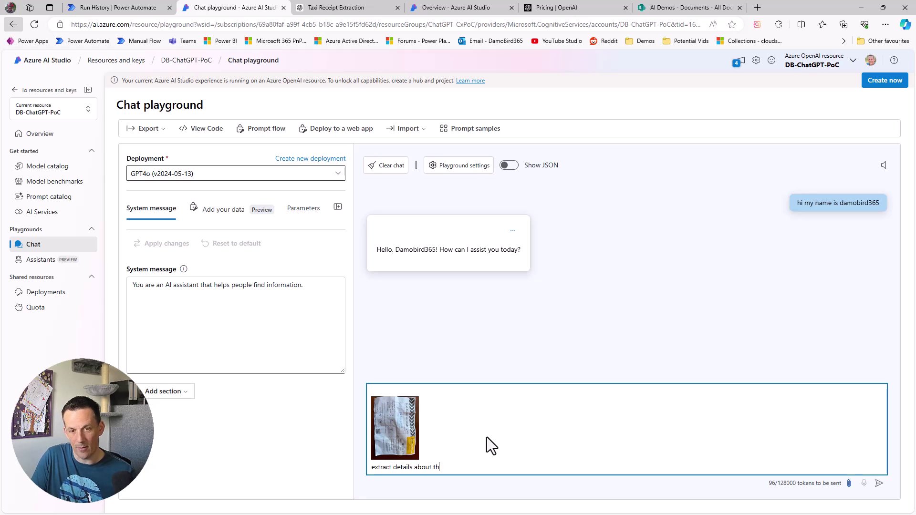
{"action": "type", "text": "is invoice"}
{"action": "key", "text": "Return"}
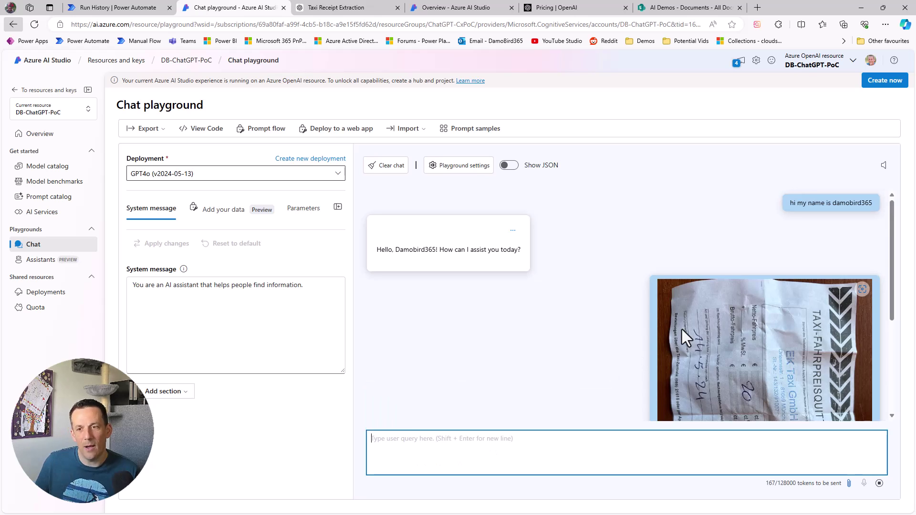
{"action": "scroll", "coordinate": [686, 336], "scroll_direction": "down", "scroll_amount": 3}
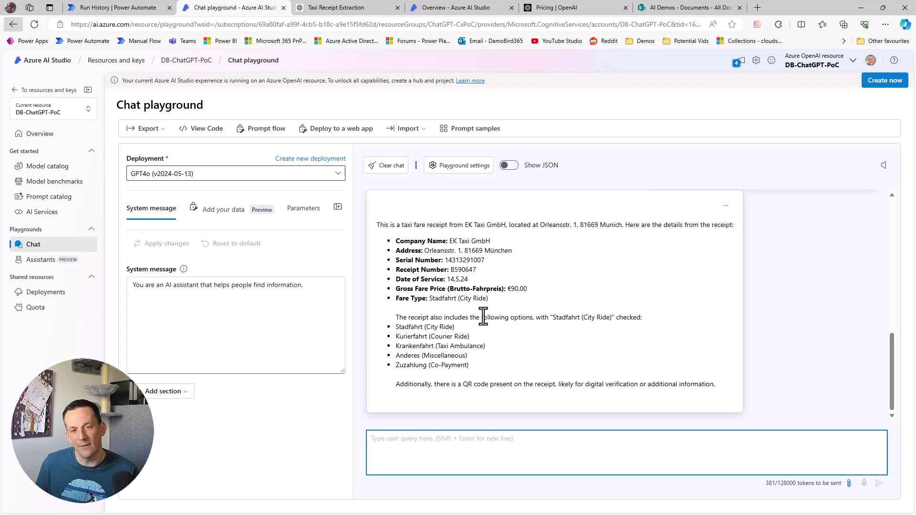
{"action": "scroll", "coordinate": [484, 316], "scroll_direction": "up", "scroll_amount": 2}
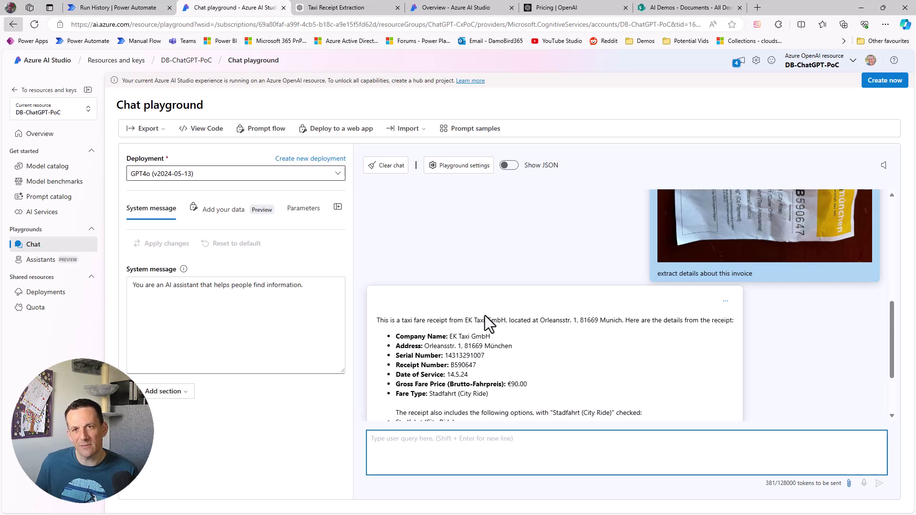
{"action": "scroll", "coordinate": [485, 316], "scroll_direction": "up", "scroll_amount": 3}
{"action": "scroll", "coordinate": [485, 316], "scroll_direction": "down", "scroll_amount": 5}
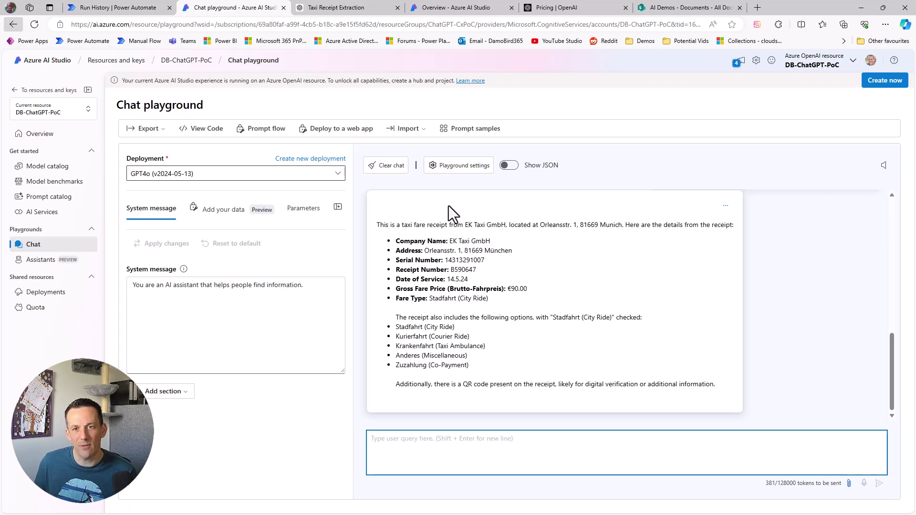
Switch the chat transcript to JSON view and examine the empty user content on line 8
{"action": "left_click", "coordinate": [508, 166]}
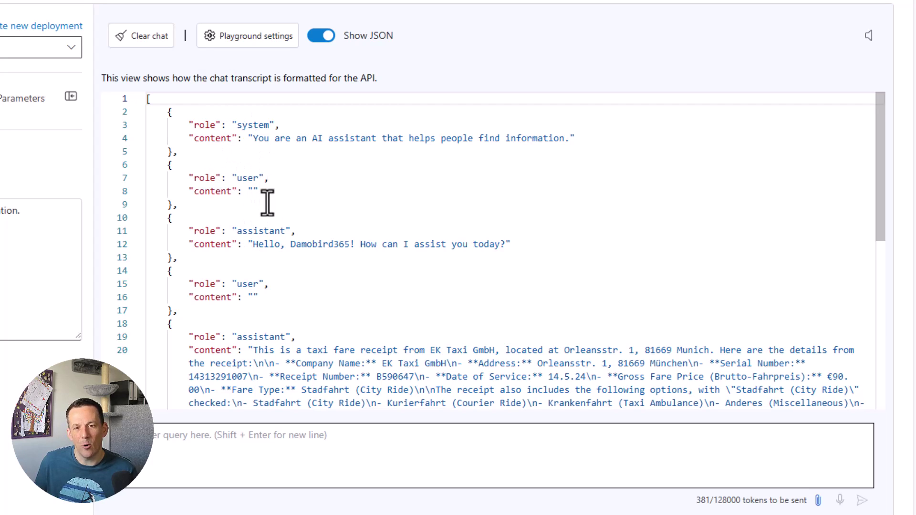
{"action": "left_click", "coordinate": [253, 191]}
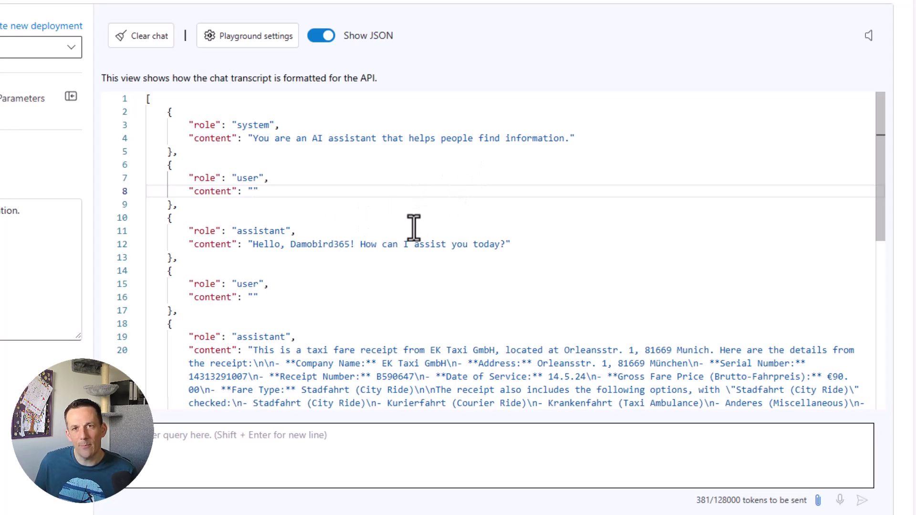
View the chat's sample code as JSON, select its temperature and token settings, then close it
{"action": "left_click", "coordinate": [207, 129]}
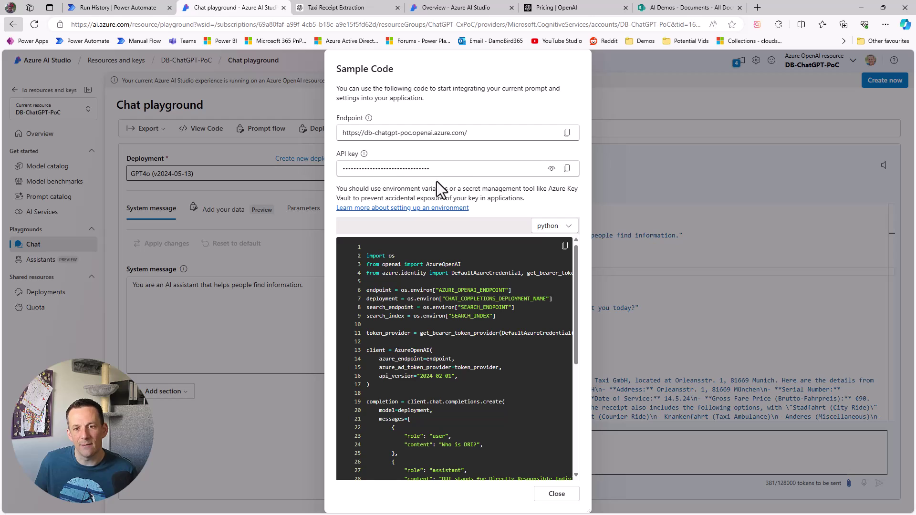
{"action": "left_click", "coordinate": [557, 227]}
{"action": "left_click", "coordinate": [553, 244]}
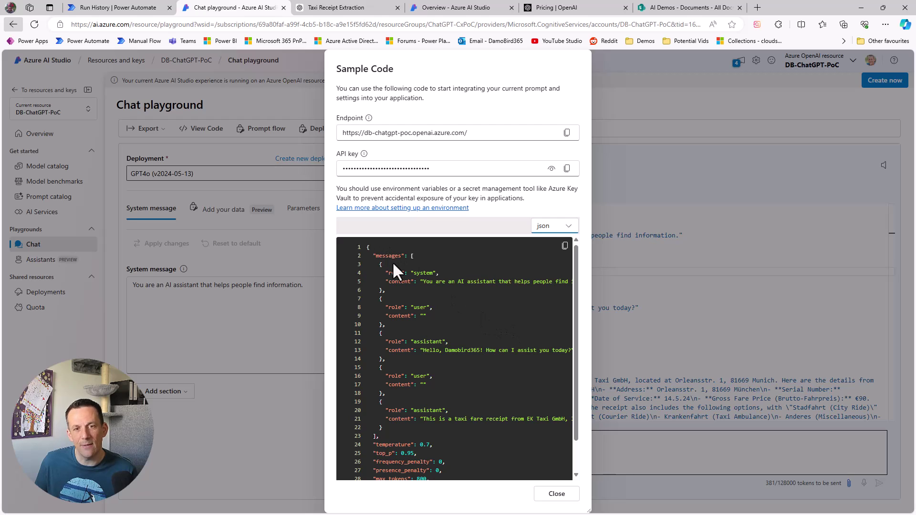
{"action": "scroll", "coordinate": [392, 262], "scroll_direction": "down", "scroll_amount": 2}
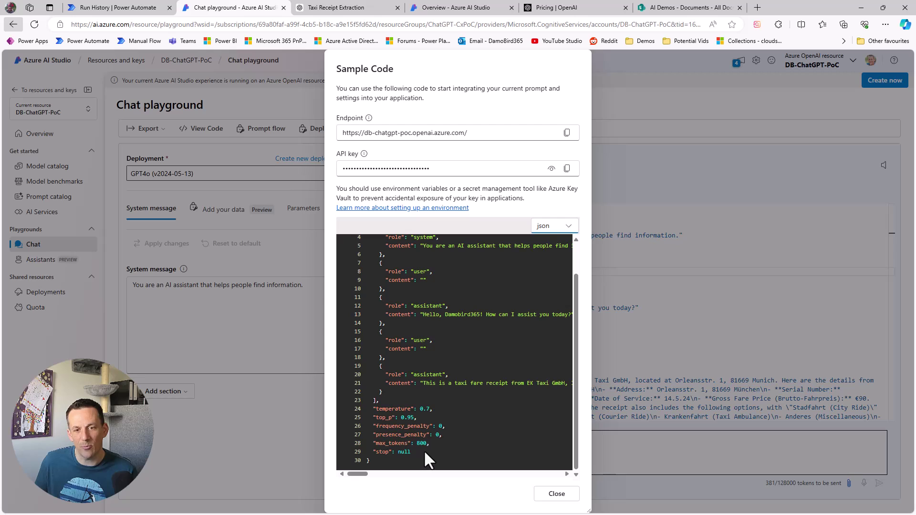
{"action": "left_click_drag", "start_coordinate": [423, 451], "coordinate": [345, 409]}
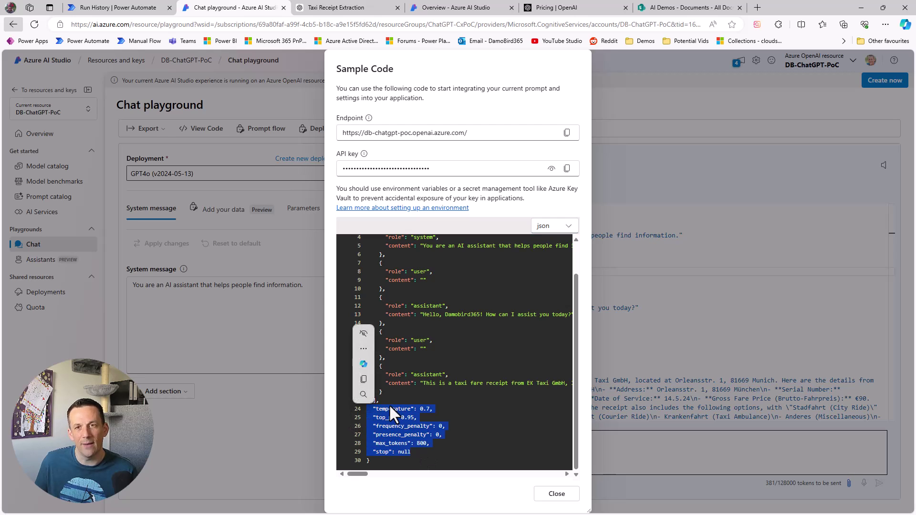
{"action": "left_click", "coordinate": [557, 494]}
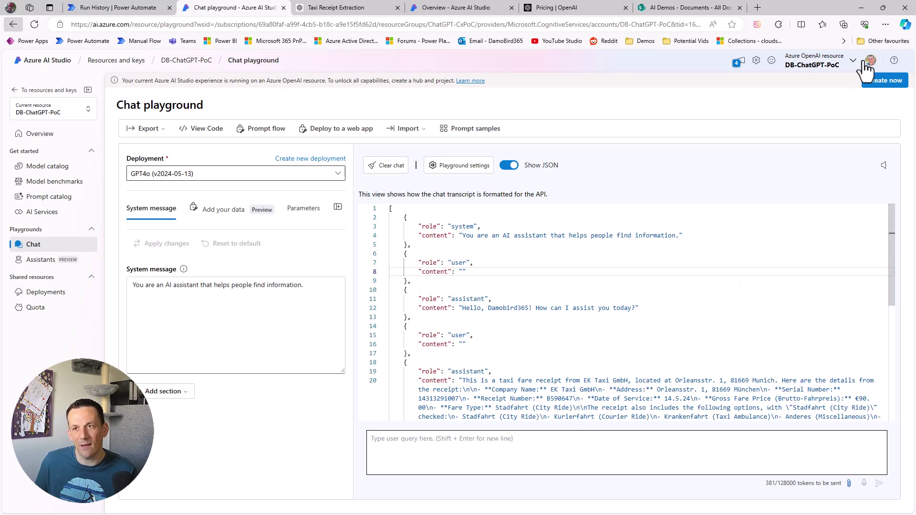
Open Edge's developer tools on the network requests panel
{"action": "left_click", "coordinate": [885, 24]}
{"action": "mouse_move", "coordinate": [778, 263]}
{"action": "left_click", "coordinate": [646, 457]}
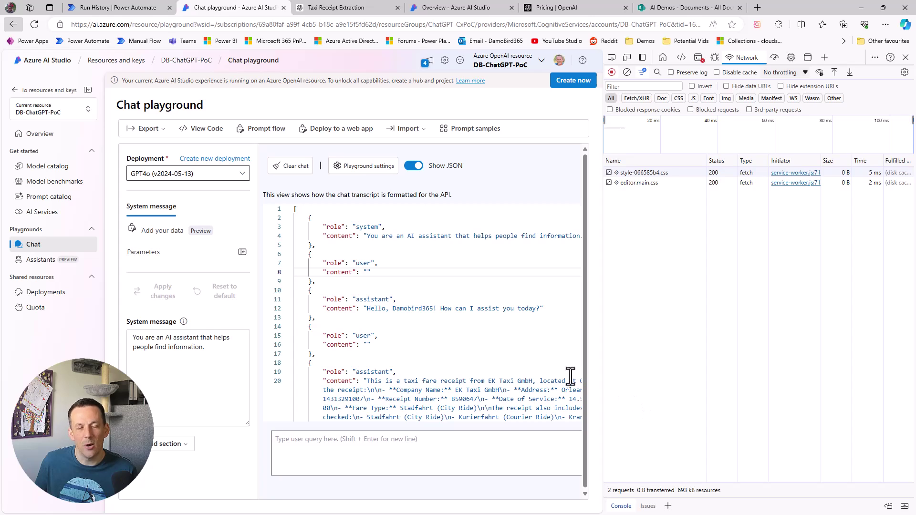
Send 'Hi' to the model and inspect the completions preflight request headers
{"action": "left_click", "coordinate": [392, 448]}
{"action": "type", "text": "Hi"}
{"action": "key", "text": "Return"}
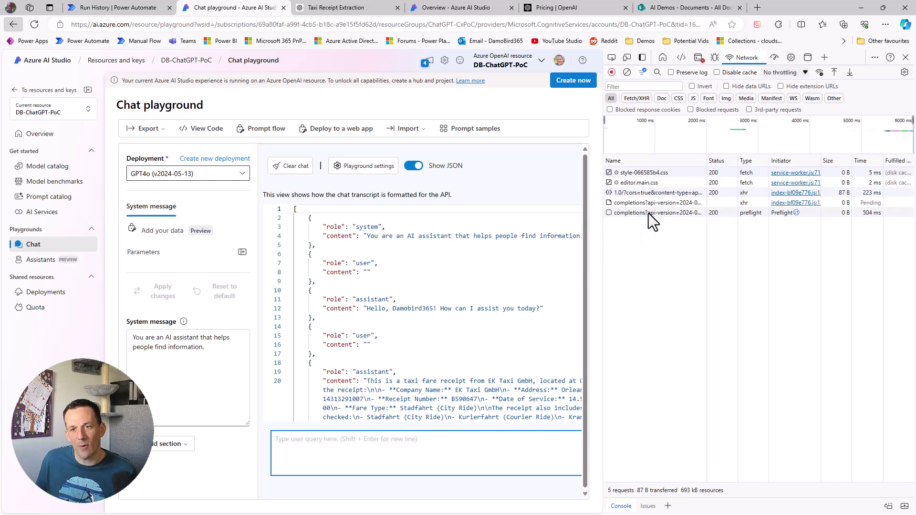
{"action": "left_click", "coordinate": [648, 213]}
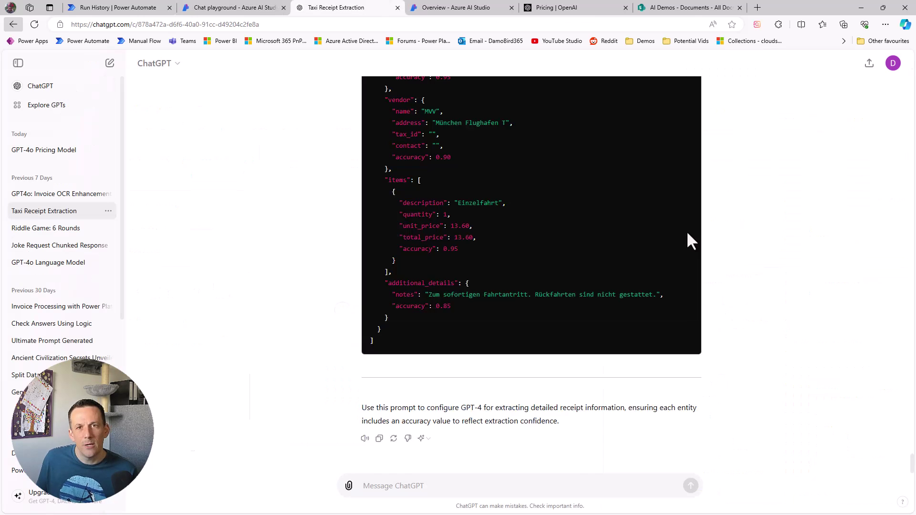
{"action": "scroll", "coordinate": [686, 230], "scroll_direction": "up", "scroll_amount": 15}
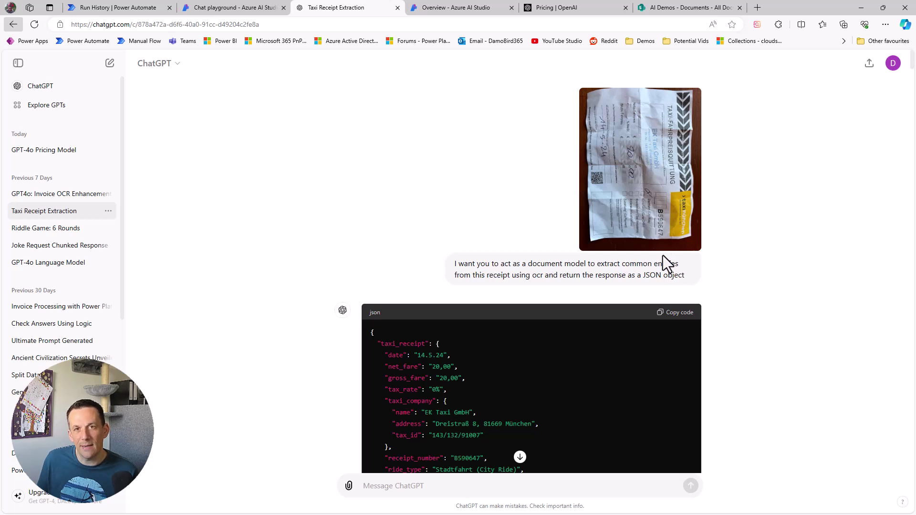
{"action": "scroll", "coordinate": [493, 229], "scroll_direction": "down", "scroll_amount": 1}
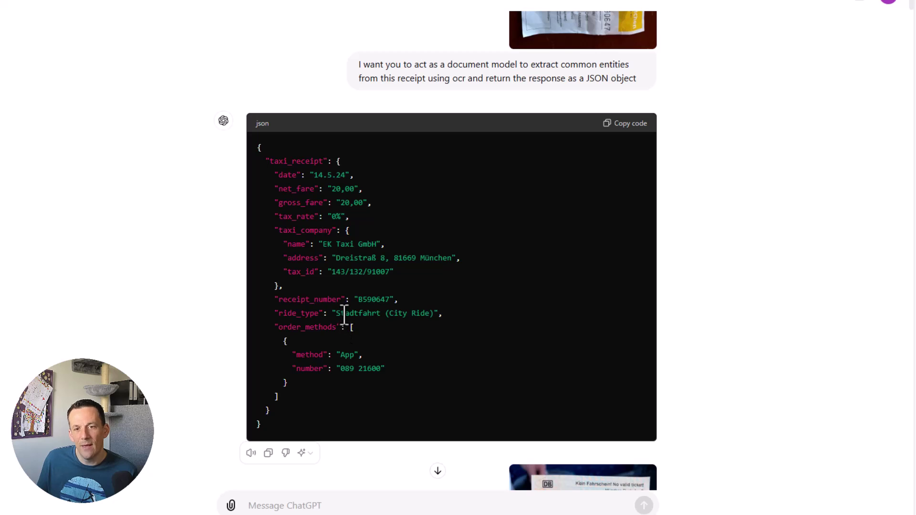
{"action": "scroll", "coordinate": [568, 330], "scroll_direction": "down", "scroll_amount": 4}
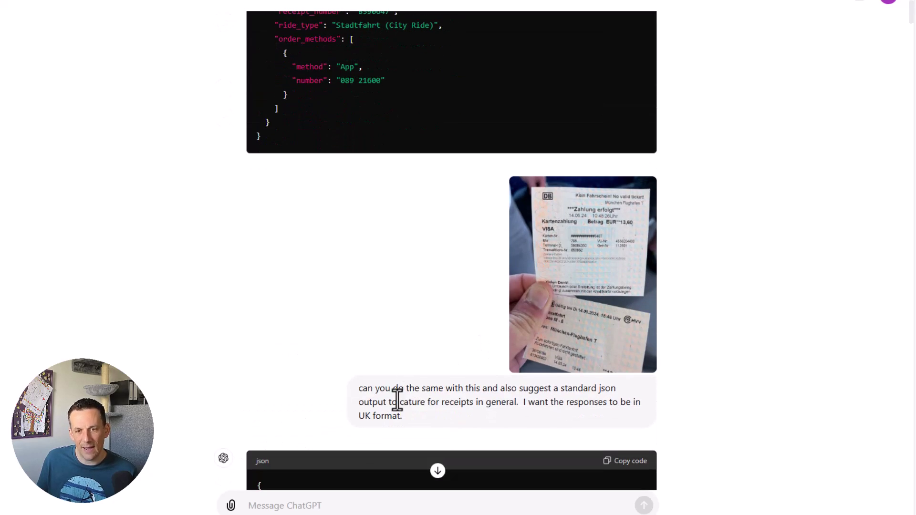
{"action": "scroll", "coordinate": [445, 407], "scroll_direction": "down", "scroll_amount": 2}
{"action": "scroll", "coordinate": [458, 391], "scroll_direction": "down", "scroll_amount": 6}
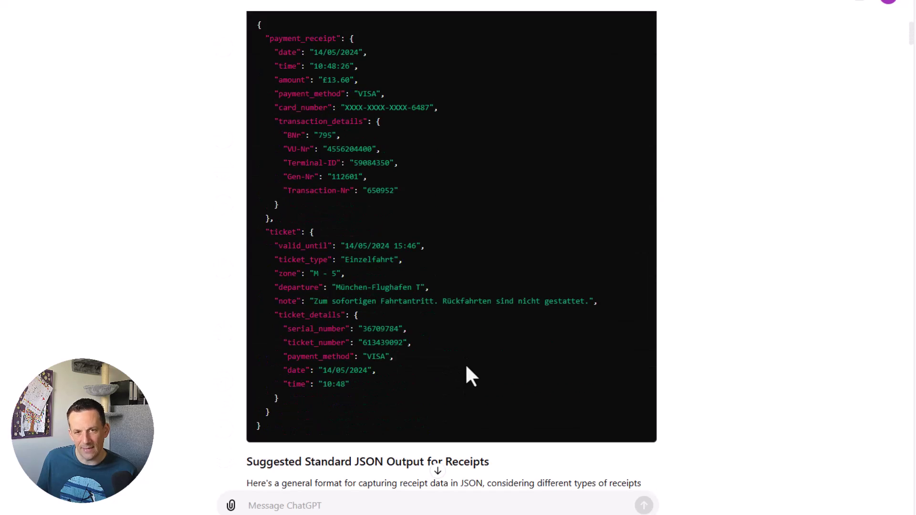
{"action": "scroll", "coordinate": [308, 152], "scroll_direction": "up", "scroll_amount": 1}
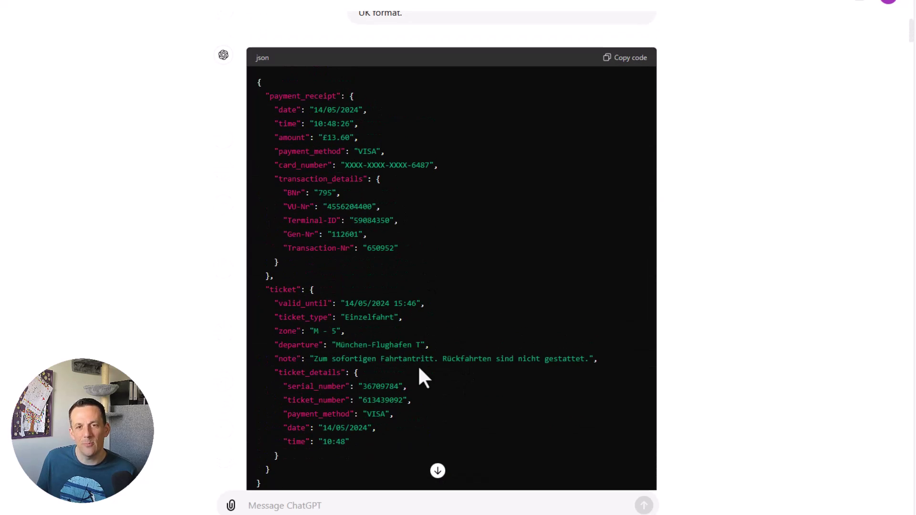
{"action": "scroll", "coordinate": [438, 355], "scroll_direction": "up", "scroll_amount": 10}
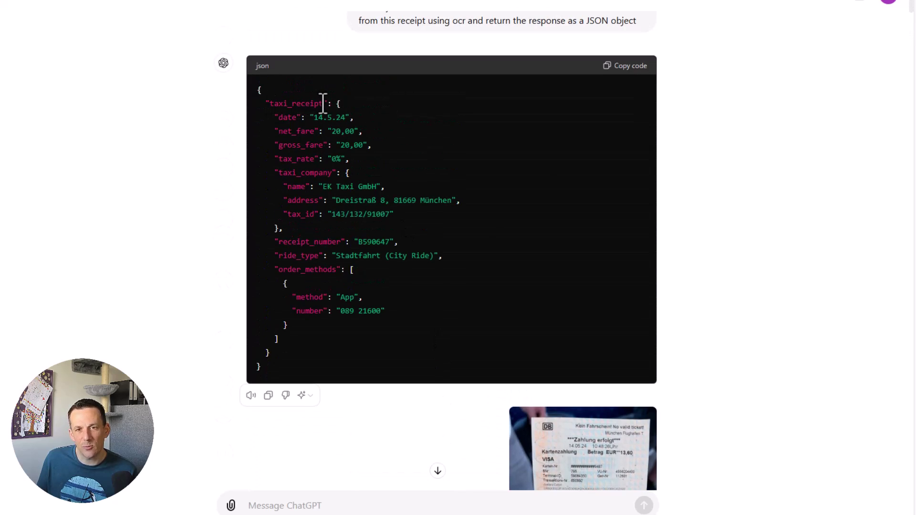
{"action": "scroll", "coordinate": [332, 114], "scroll_direction": "down", "scroll_amount": 10}
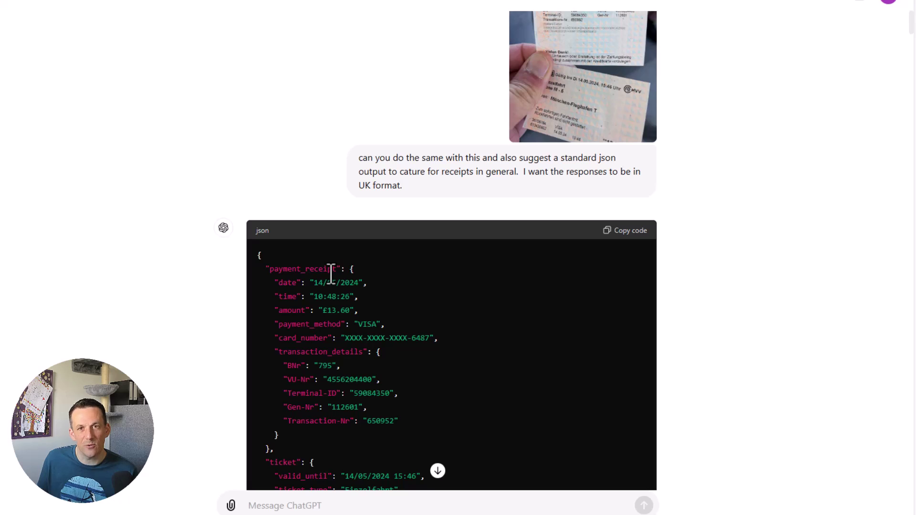
{"action": "scroll", "coordinate": [401, 286], "scroll_direction": "down", "scroll_amount": 10}
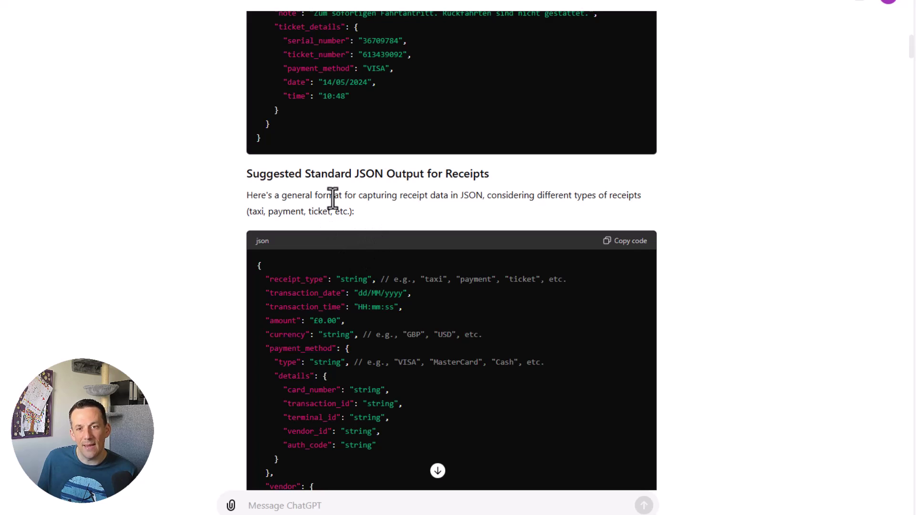
{"action": "scroll", "coordinate": [339, 281], "scroll_direction": "down", "scroll_amount": 2}
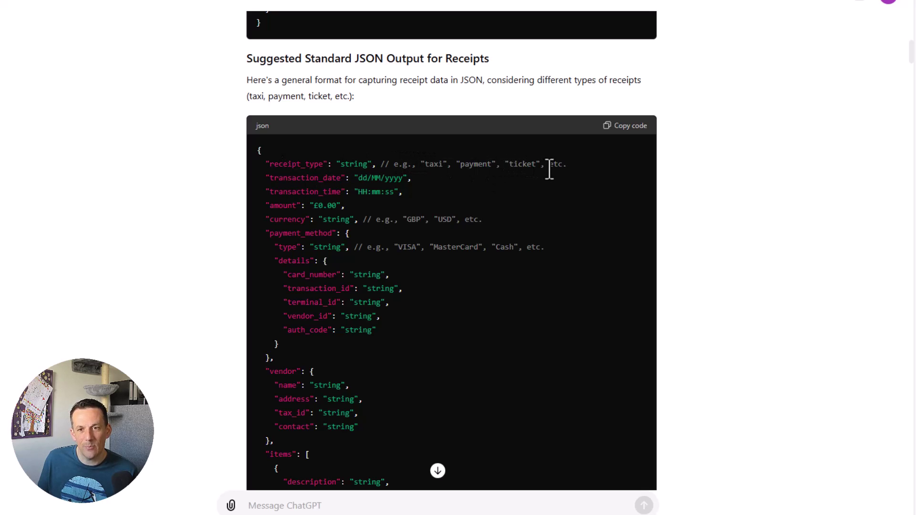
{"action": "scroll", "coordinate": [331, 238], "scroll_direction": "down", "scroll_amount": 5}
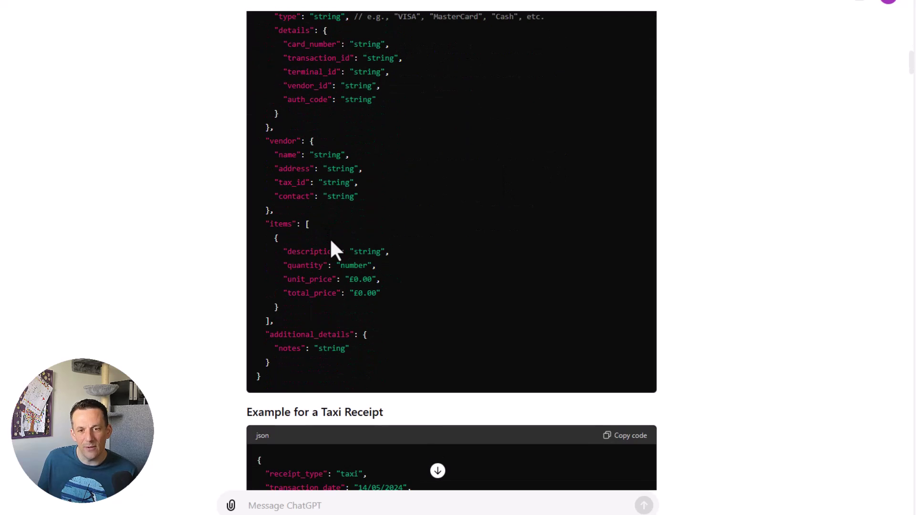
{"action": "scroll", "coordinate": [474, 201], "scroll_direction": "down", "scroll_amount": 15}
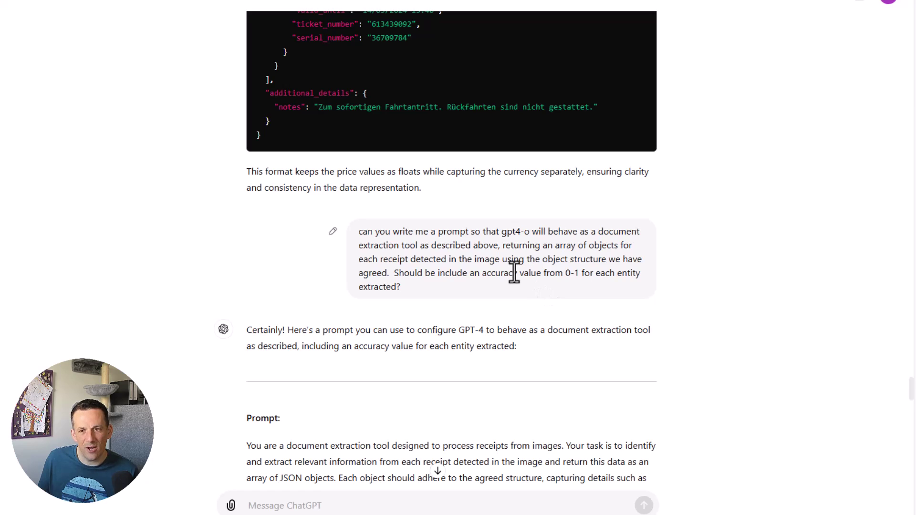
{"action": "scroll", "coordinate": [514, 272], "scroll_direction": "down", "scroll_amount": 2}
{"action": "scroll", "coordinate": [514, 272], "scroll_direction": "down", "scroll_amount": 4}
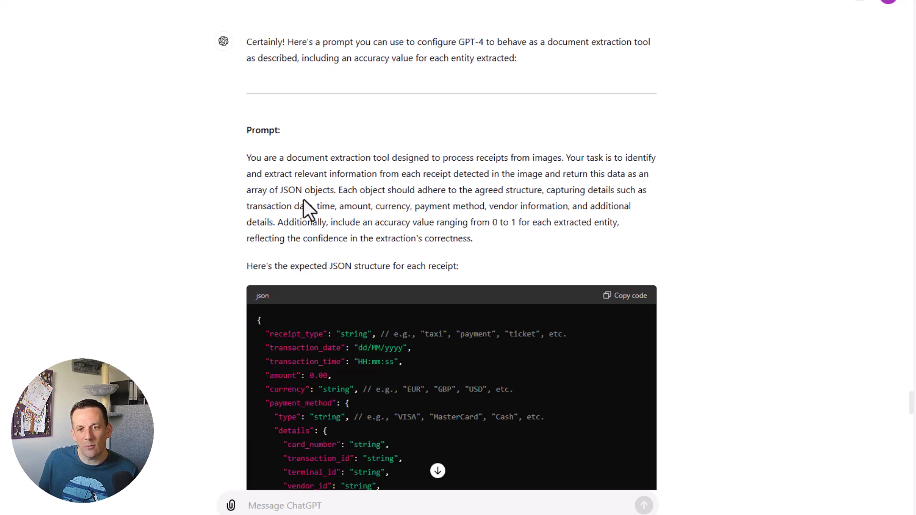
{"action": "scroll", "coordinate": [304, 200], "scroll_direction": "down", "scroll_amount": 5}
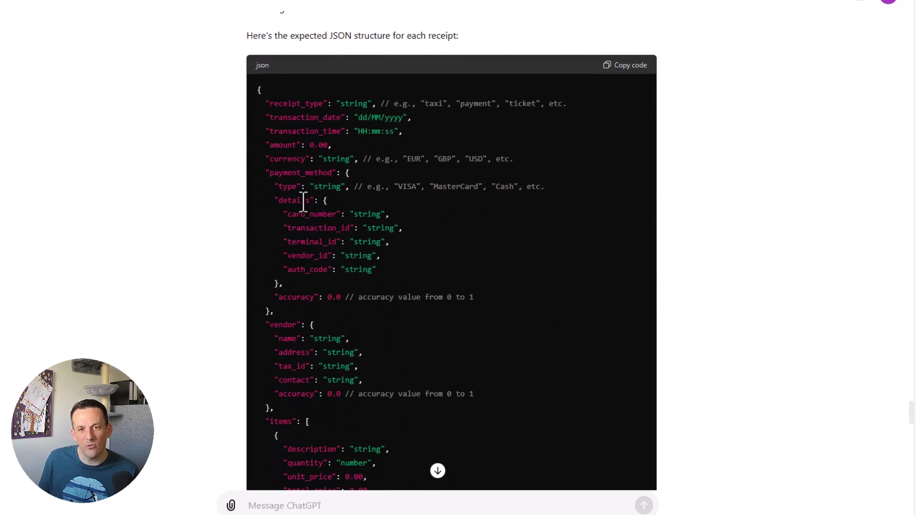
{"action": "scroll", "coordinate": [303, 200], "scroll_direction": "down", "scroll_amount": 4}
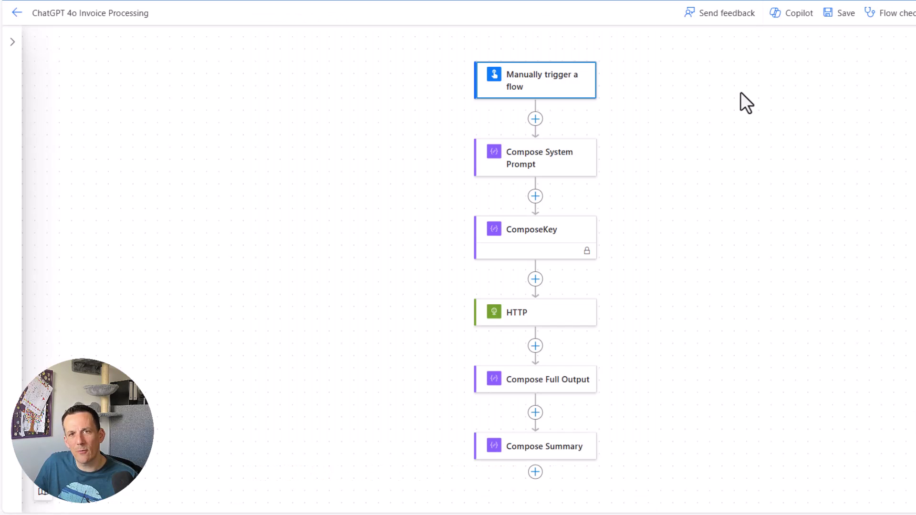
Delete the flow's 'Manually trigger a flow' trigger
{"action": "left_click", "coordinate": [532, 88]}
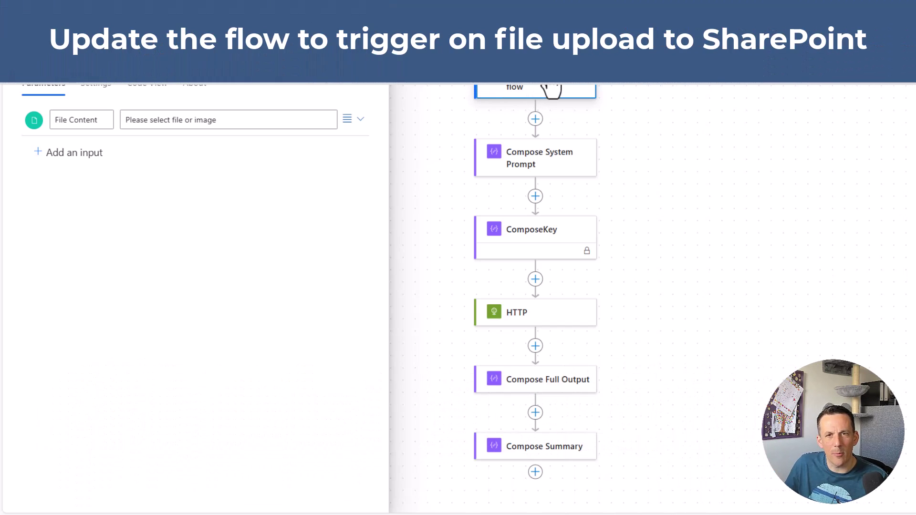
{"action": "right_click", "coordinate": [552, 90]}
{"action": "left_click", "coordinate": [576, 95]}
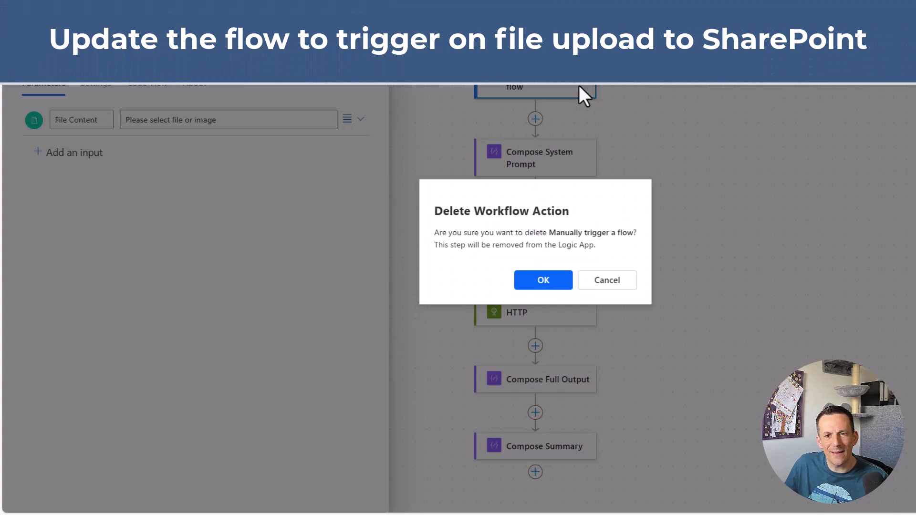
{"action": "left_click", "coordinate": [546, 283]}
Add the SharePoint 'When a file is created (properties only)' trigger with the pasted AIDemos site address
{"action": "left_click", "coordinate": [546, 90]}
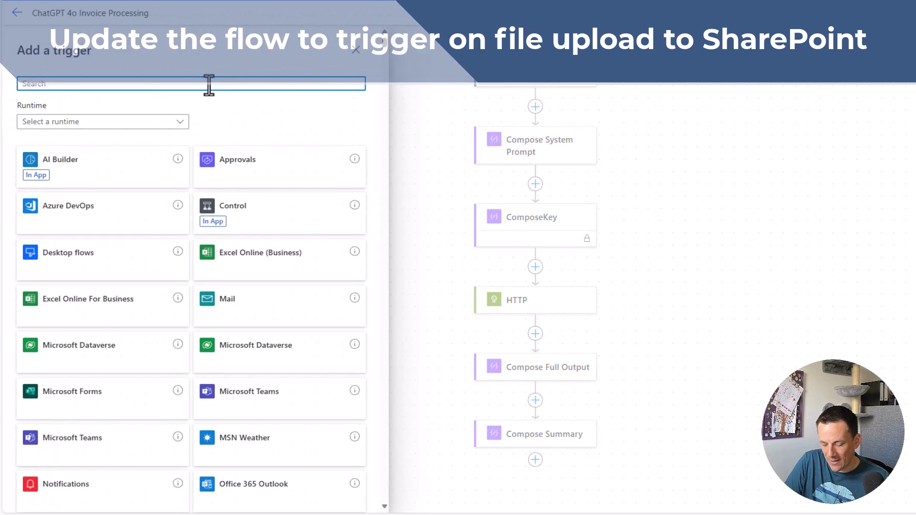
{"action": "type", "text": "File created"}
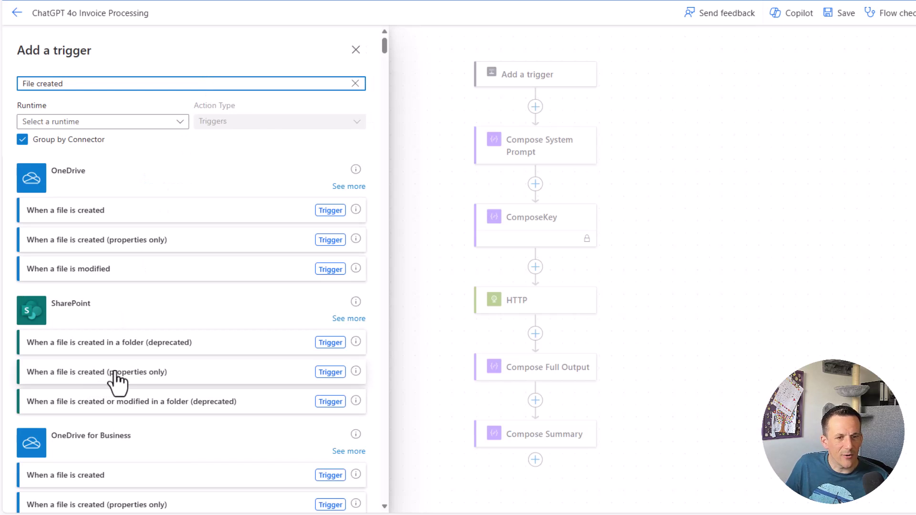
{"action": "left_click", "coordinate": [111, 373]}
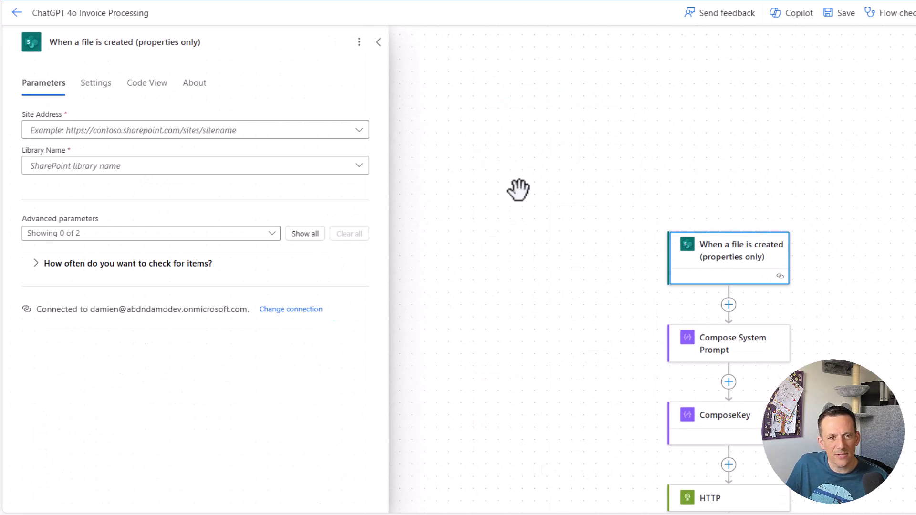
{"action": "left_click", "coordinate": [317, 136]}
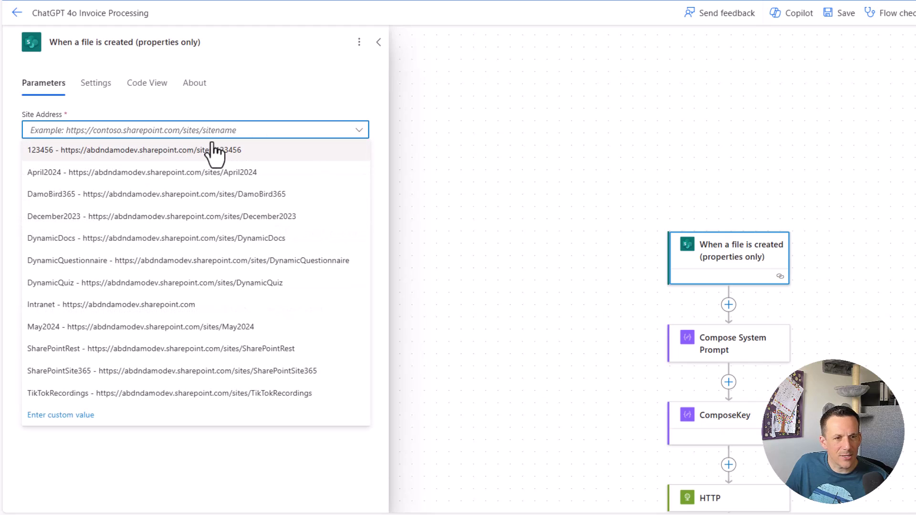
{"action": "left_click", "coordinate": [76, 416]}
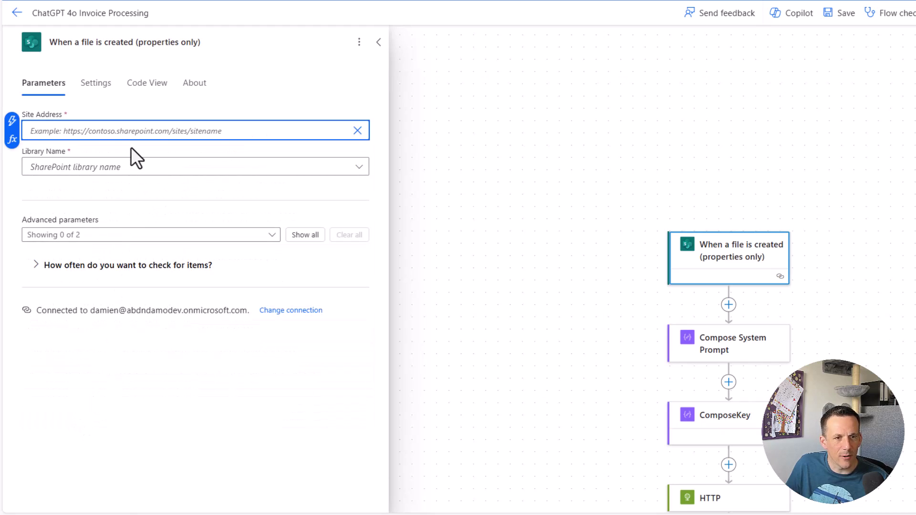
{"action": "type", "text": "https://abdndamodev.sharepoint.com/sites/AIDemos"}
{"action": "left_click", "coordinate": [151, 177]}
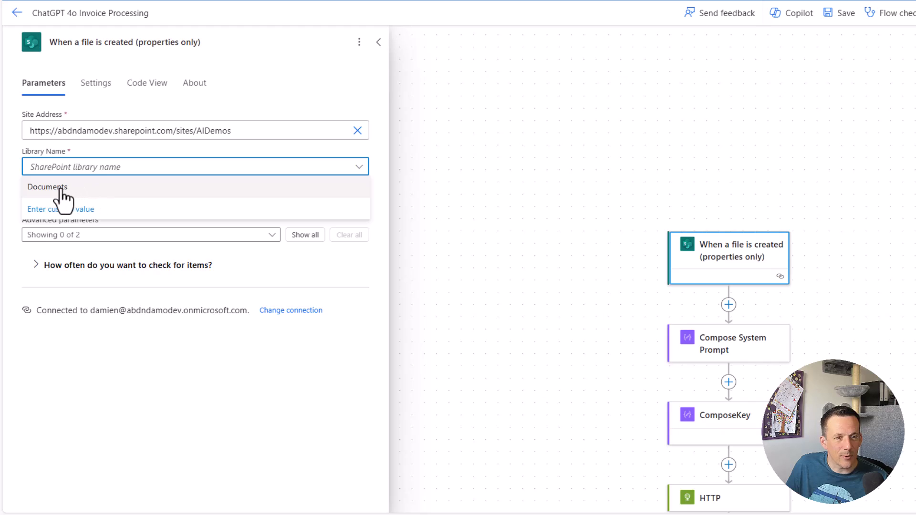
Set the trigger's library to Documents and add a SharePoint Get file content action after it
{"action": "left_click", "coordinate": [58, 187]}
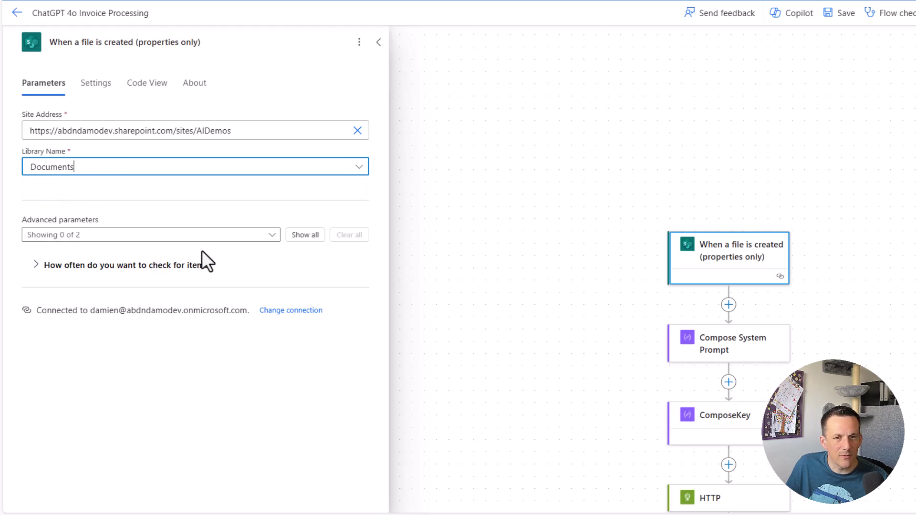
{"action": "left_click", "coordinate": [729, 305]}
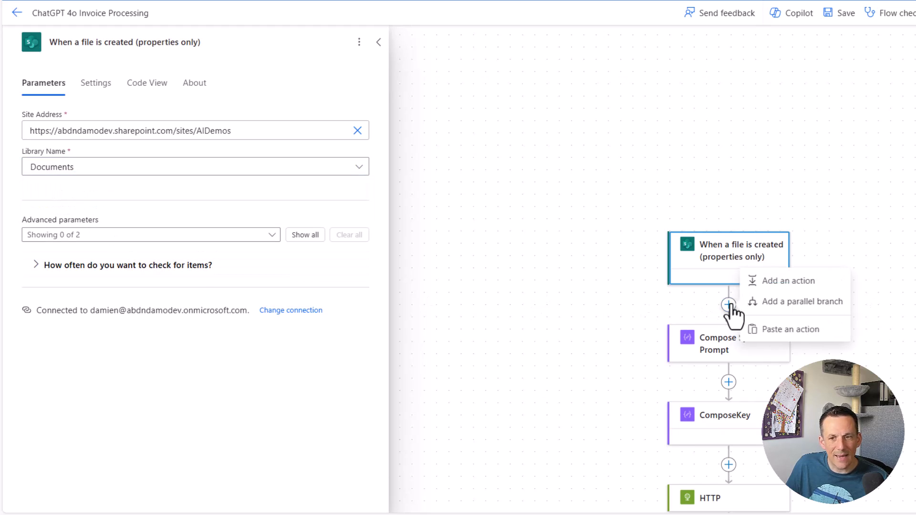
{"action": "left_click", "coordinate": [785, 283]}
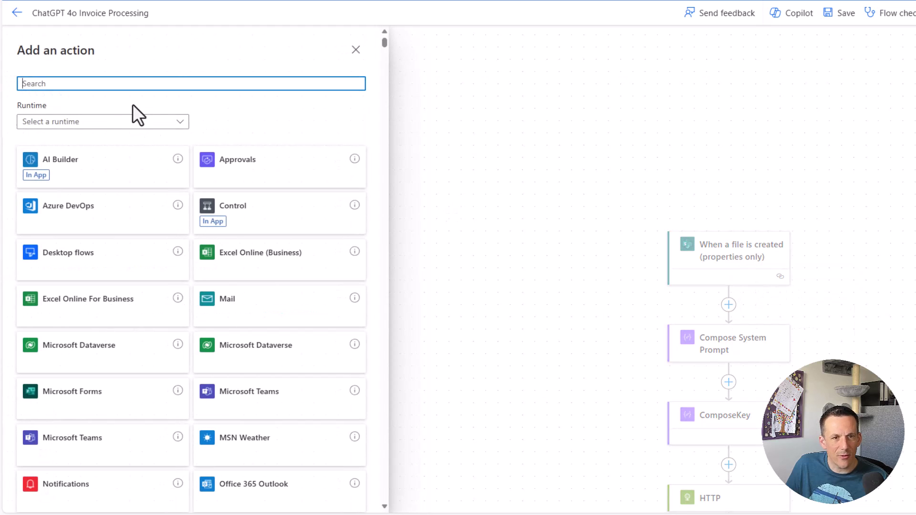
{"action": "type", "text": "get fil"}
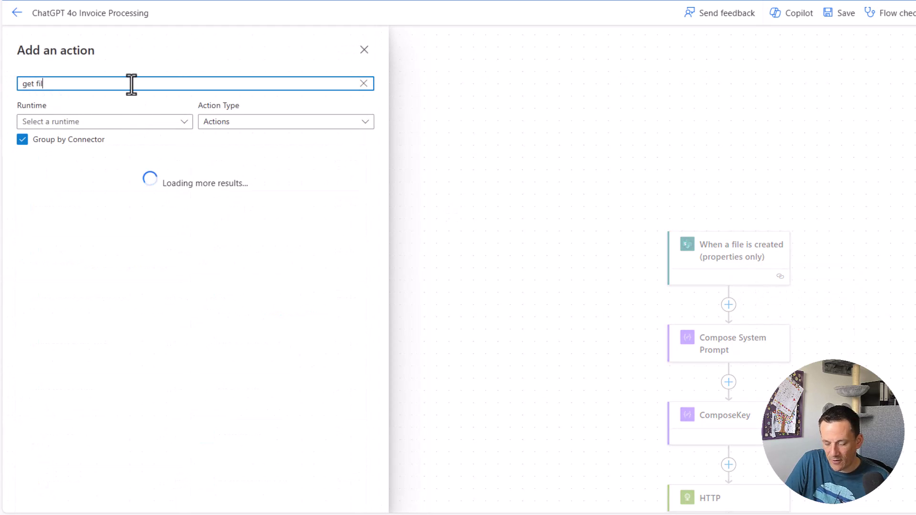
{"action": "type", "text": "e content"}
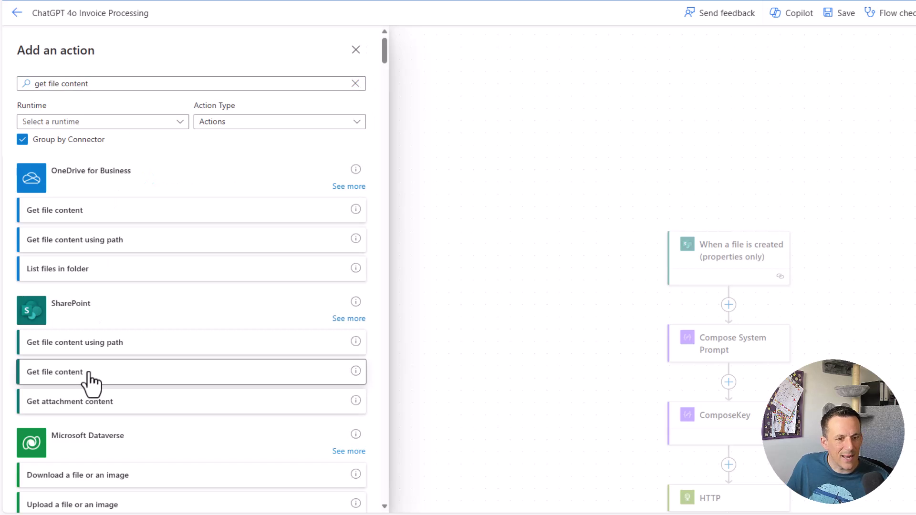
{"action": "left_click", "coordinate": [91, 377]}
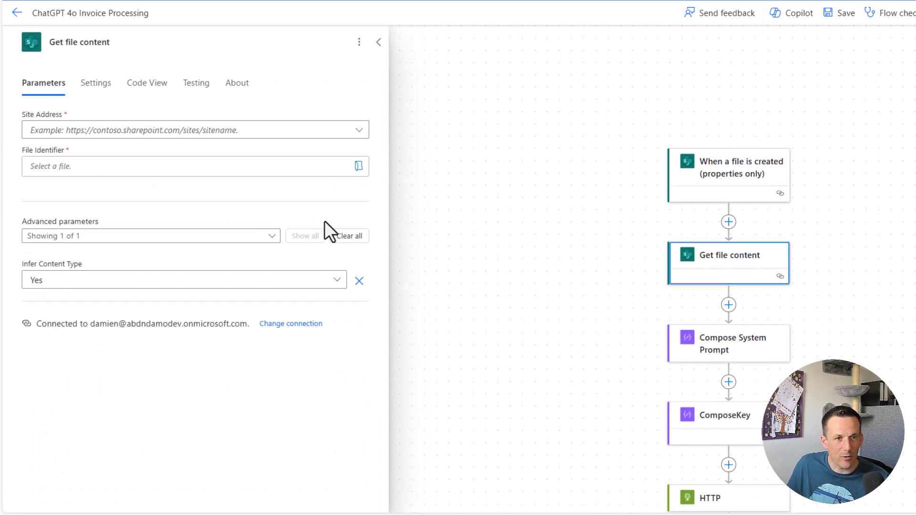
Point Get file content at the pasted AIDemos site address and the trigger's Identifier
{"action": "left_click", "coordinate": [282, 134]}
{"action": "left_click", "coordinate": [99, 420]}
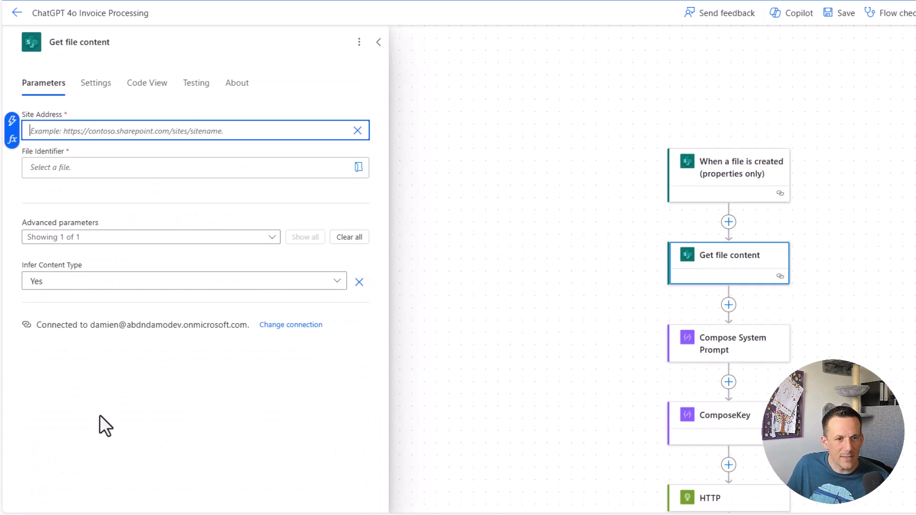
{"action": "type", "text": "https://abdndamodev.sharepoint.com/sites/AIDemos"}
{"action": "left_click", "coordinate": [208, 172]}
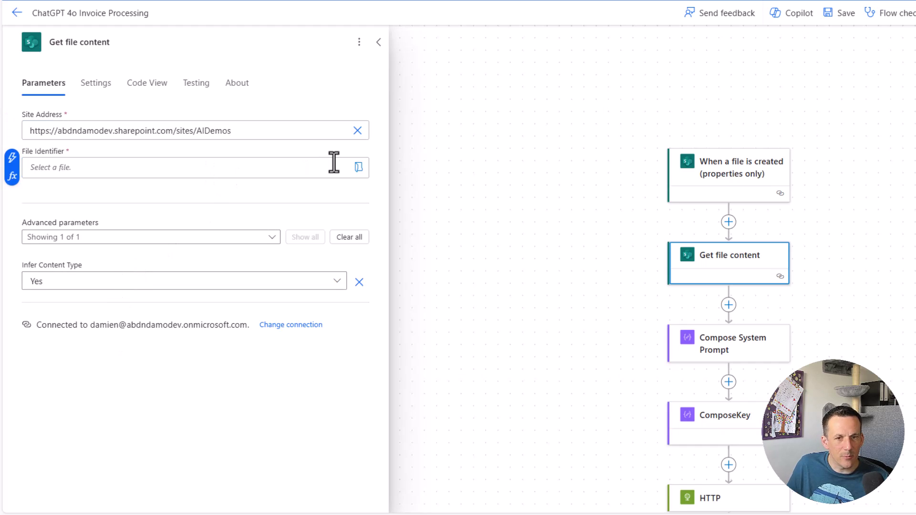
{"action": "left_click", "coordinate": [12, 158]}
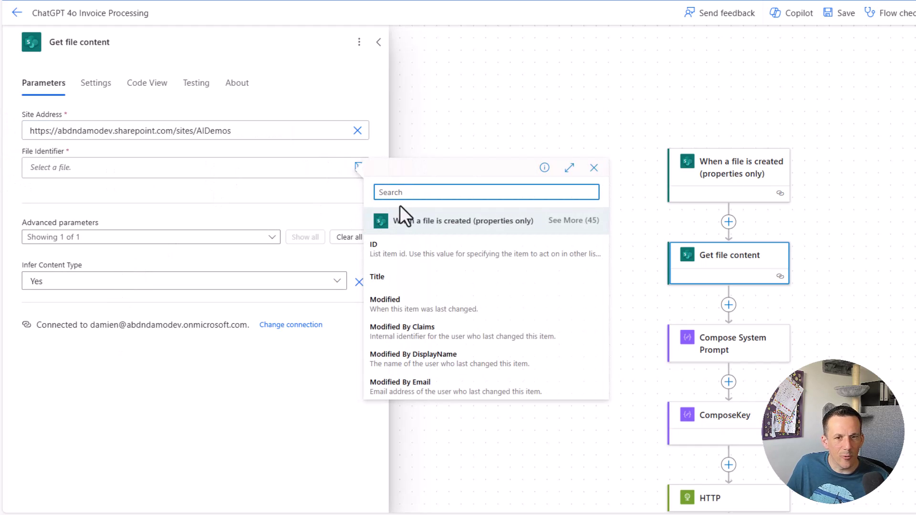
{"action": "type", "text": "ident"}
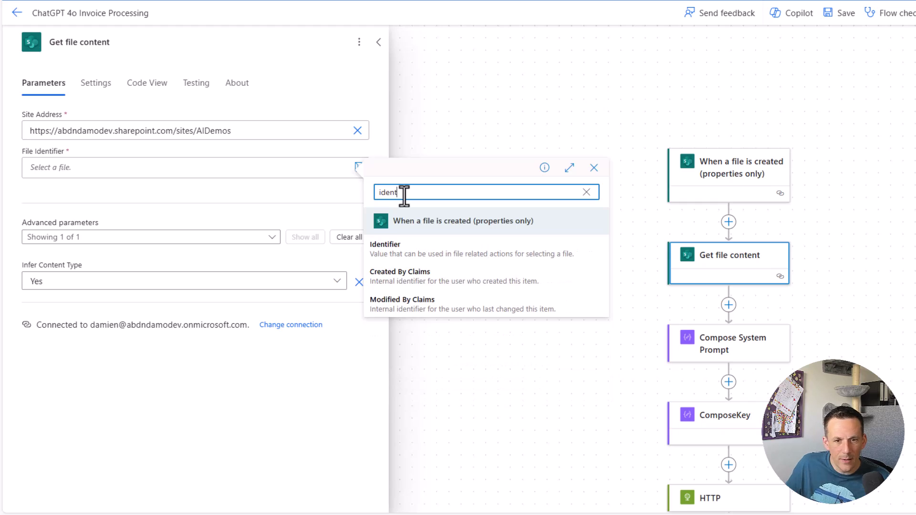
{"action": "left_click", "coordinate": [419, 263]}
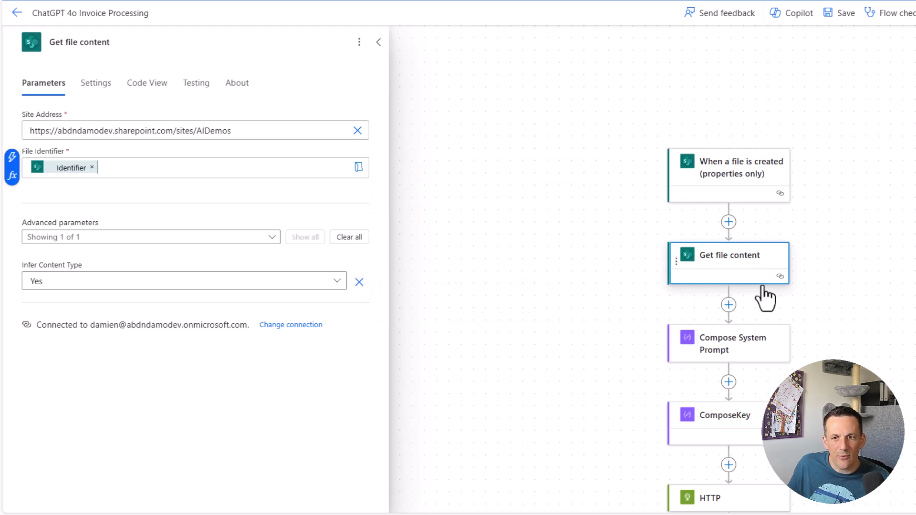
Replace the HTTP body's old File Content token after 'base64,' with Get file content's File Content
{"action": "left_click_drag", "start_coordinate": [820, 354], "coordinate": [797, 144]}
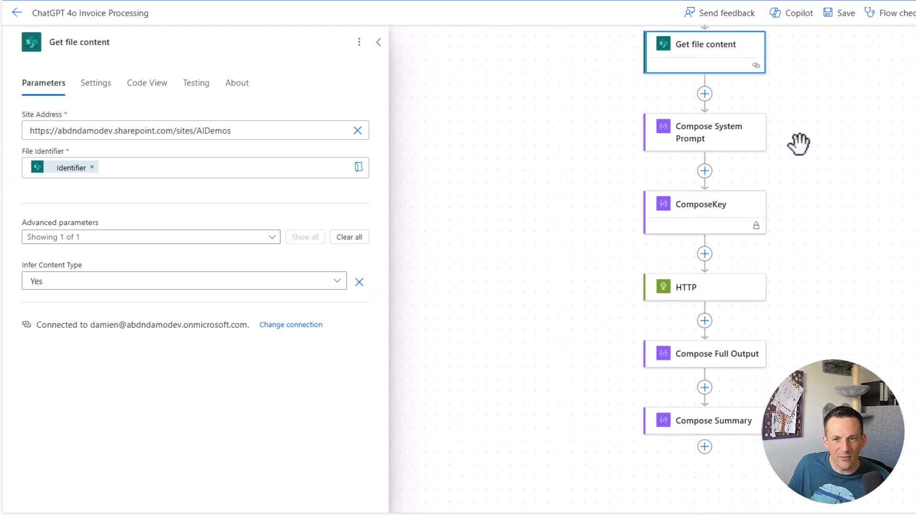
{"action": "left_click", "coordinate": [681, 293]}
{"action": "scroll", "coordinate": [234, 363], "scroll_direction": "down", "scroll_amount": 4}
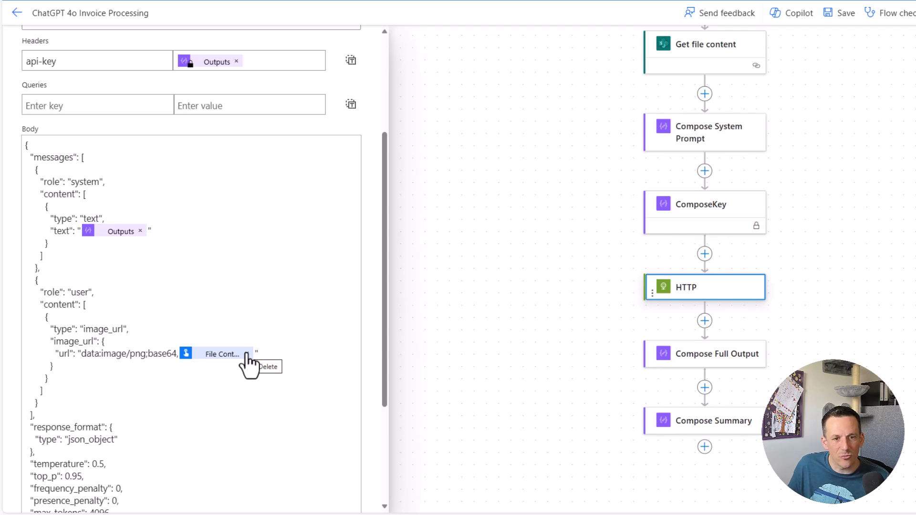
{"action": "left_click", "coordinate": [246, 357]}
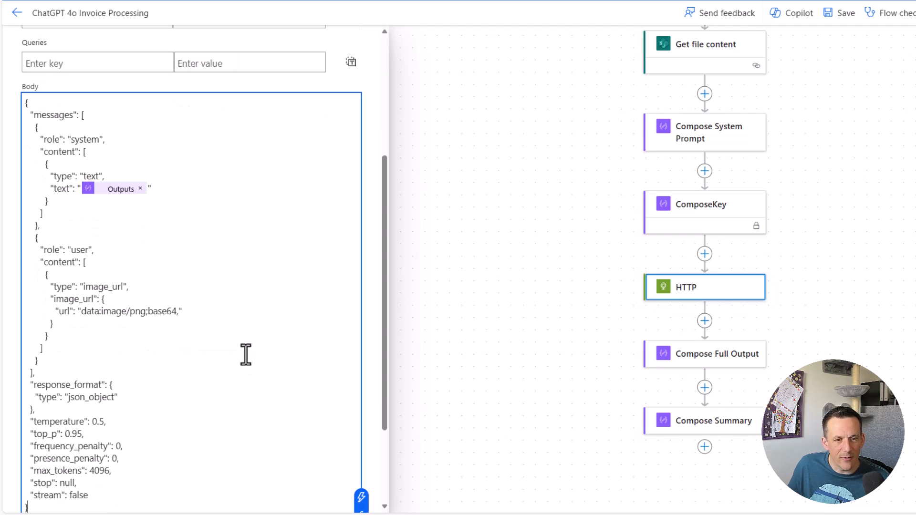
{"action": "left_click", "coordinate": [182, 312]}
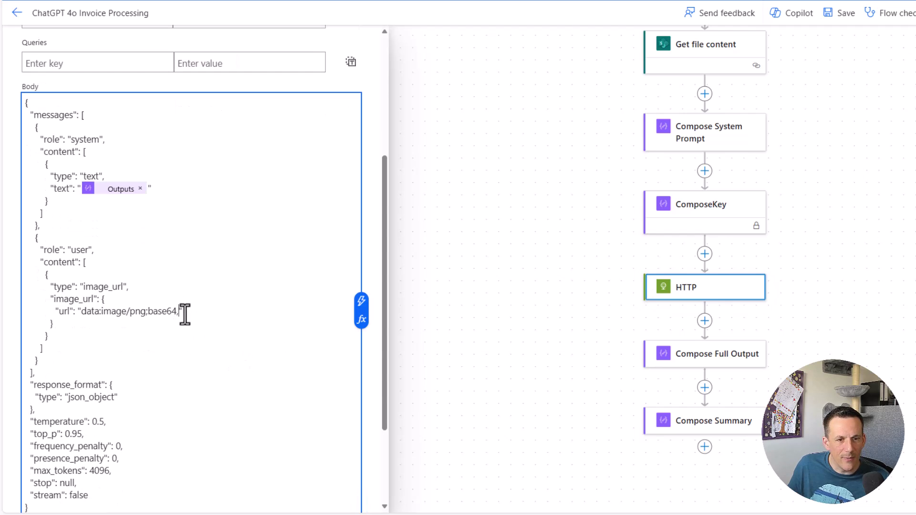
{"action": "left_click", "coordinate": [362, 305]}
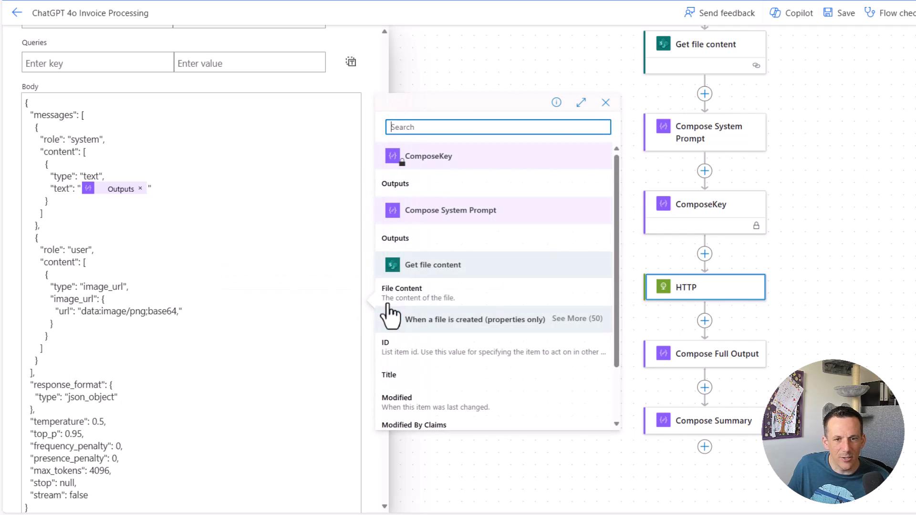
{"action": "left_click", "coordinate": [428, 299]}
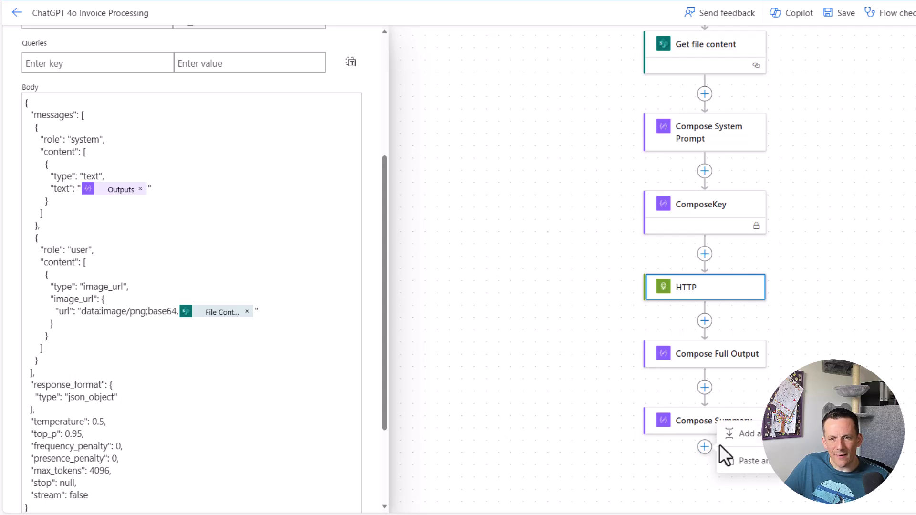
Add a SharePoint Update file properties action at the end with the AIDemos site address
{"action": "left_click", "coordinate": [752, 437]}
{"action": "type", "text": "up"}
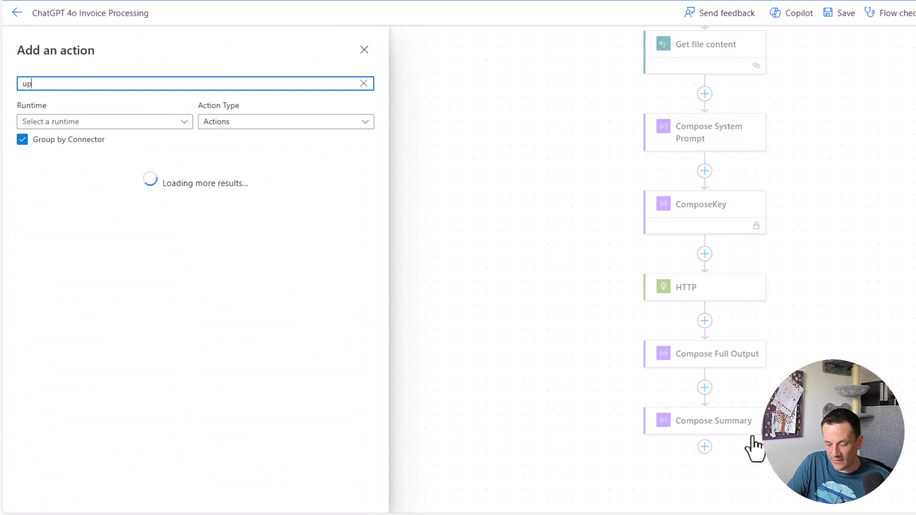
{"action": "type", "text": "date file"}
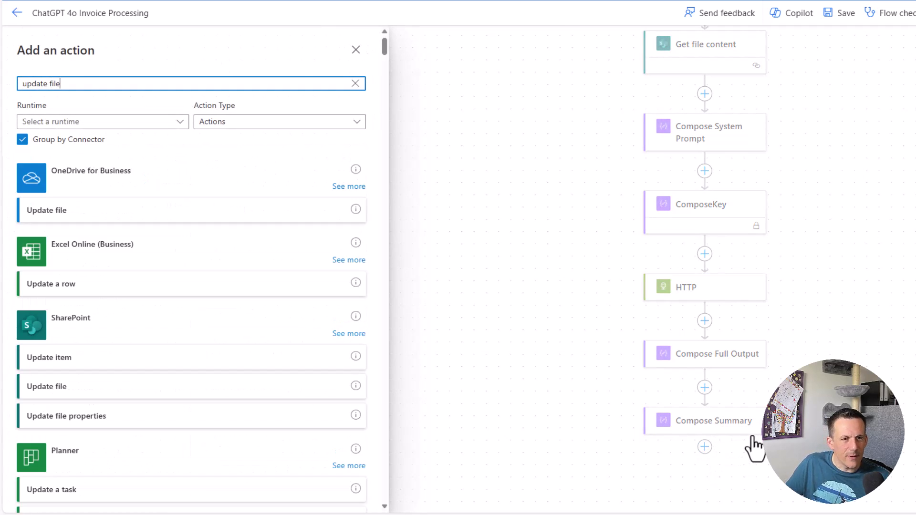
{"action": "left_click", "coordinate": [101, 416]}
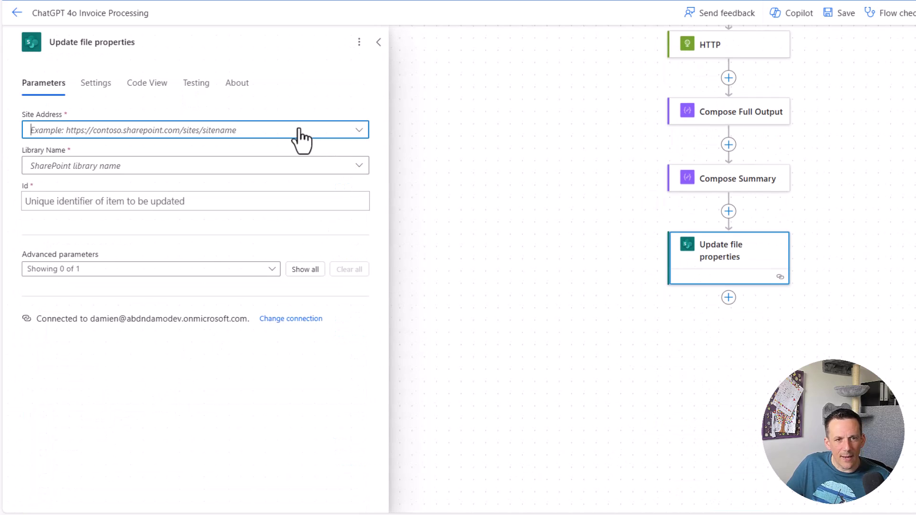
{"action": "left_click", "coordinate": [299, 129]}
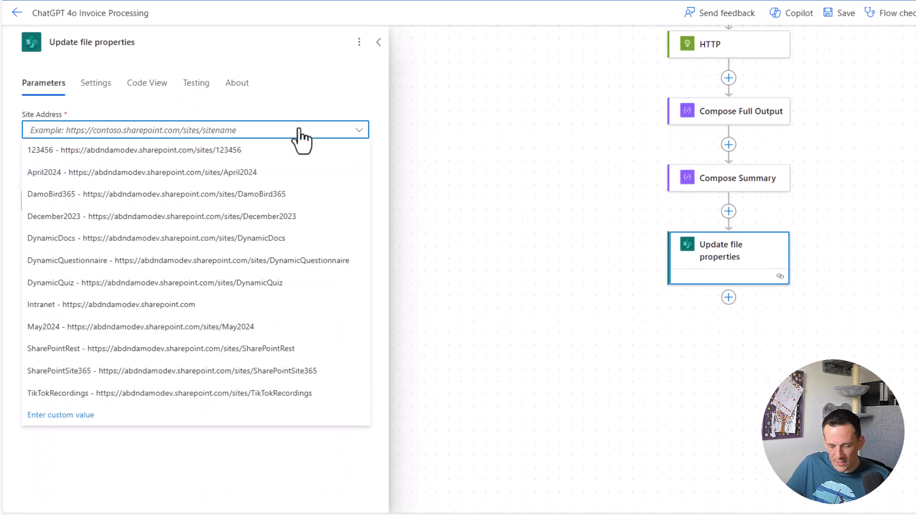
{"action": "left_click", "coordinate": [89, 416]}
{"action": "key", "text": "super+v"}
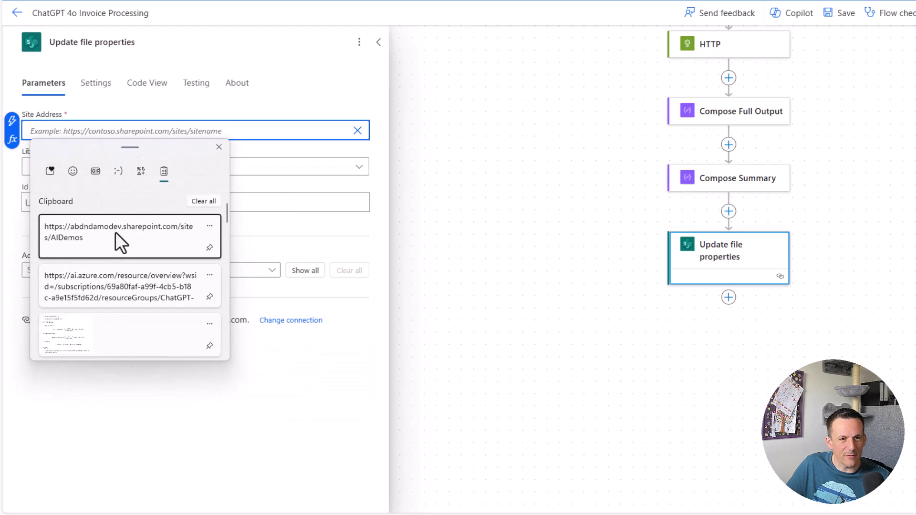
{"action": "left_click", "coordinate": [115, 232]}
Set its Library Name to Documents and its Id to the trigger's ID
{"action": "left_click", "coordinate": [156, 170]}
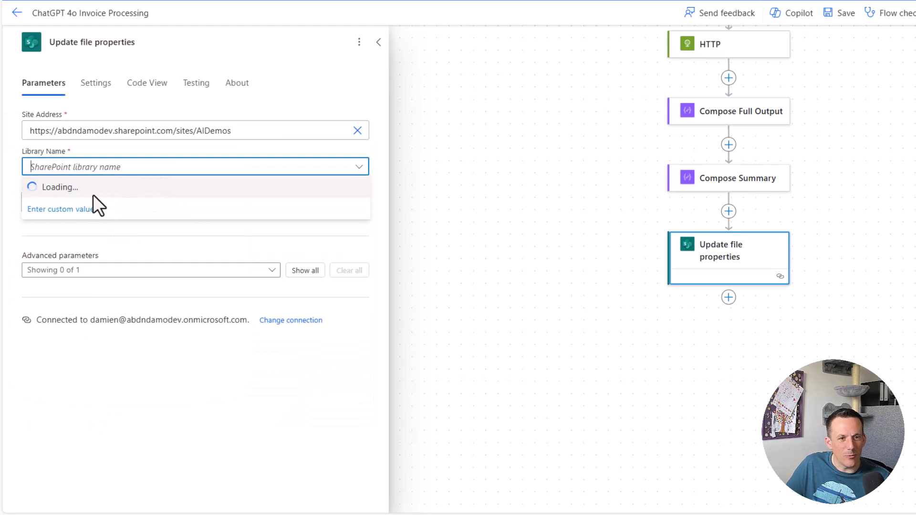
{"action": "left_click", "coordinate": [87, 187]}
{"action": "left_click", "coordinate": [111, 203]}
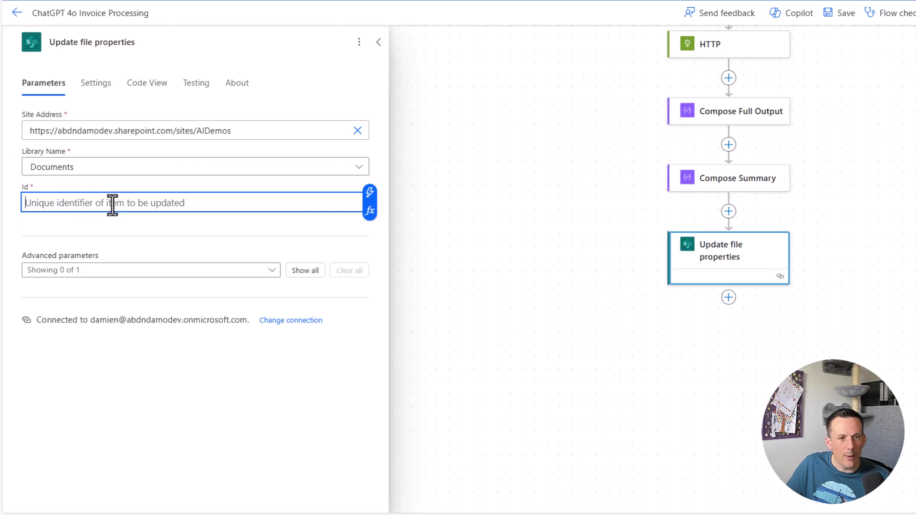
{"action": "left_click", "coordinate": [371, 197]}
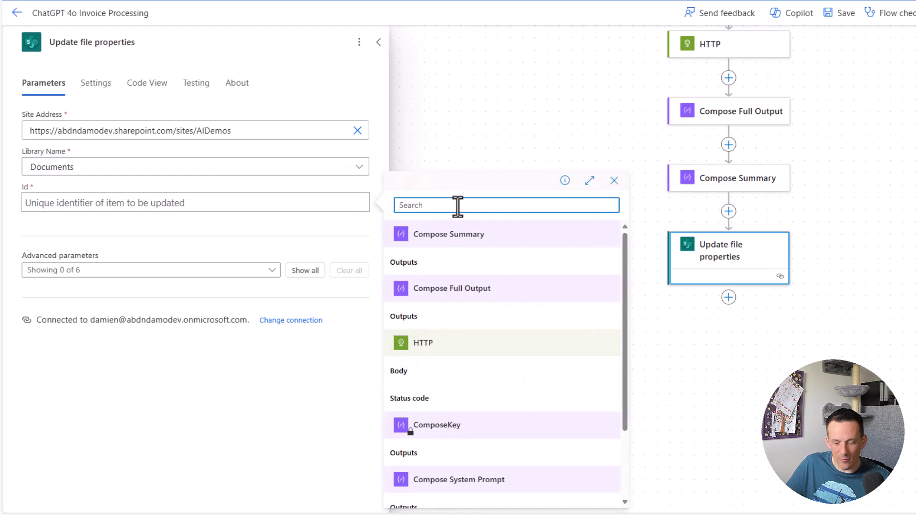
{"action": "type", "text": "id"}
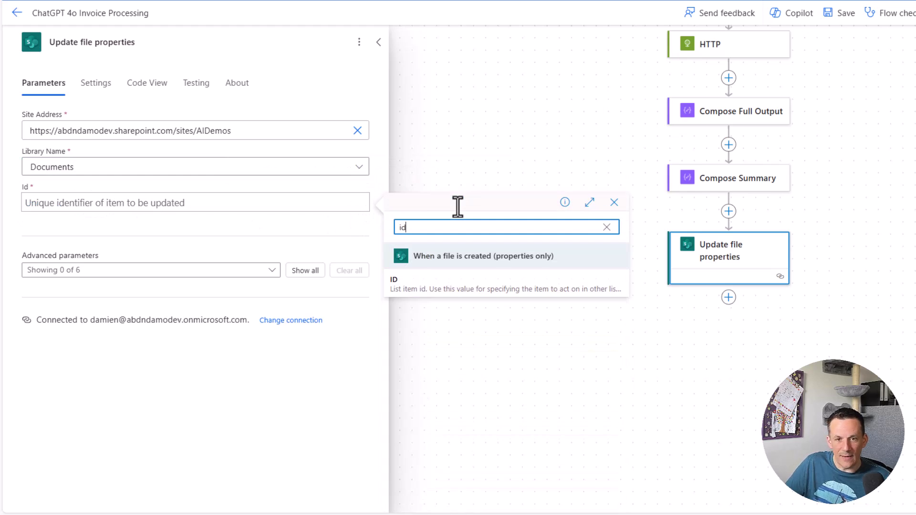
{"action": "left_click", "coordinate": [443, 286]}
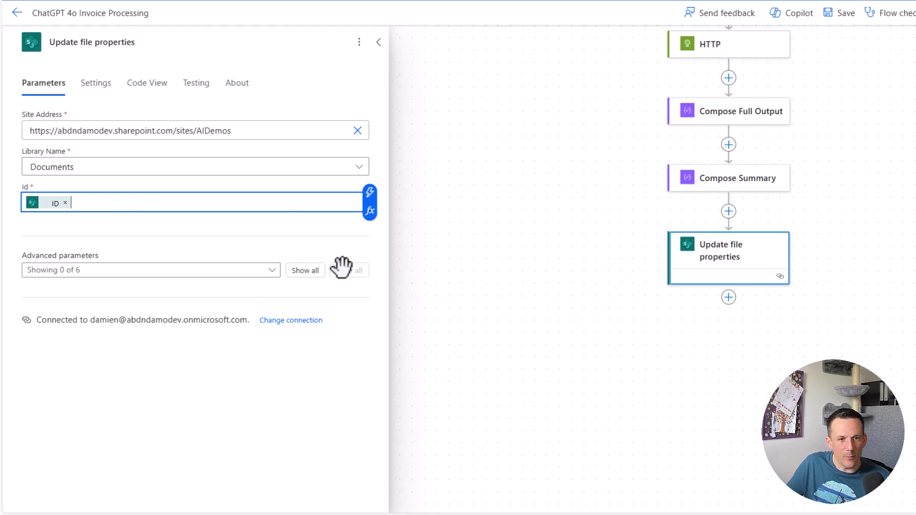
Show all advanced parameters and check the Amount, Category and Date fields
{"action": "left_click", "coordinate": [297, 271]}
{"action": "scroll", "coordinate": [292, 354], "scroll_direction": "down", "scroll_amount": 1}
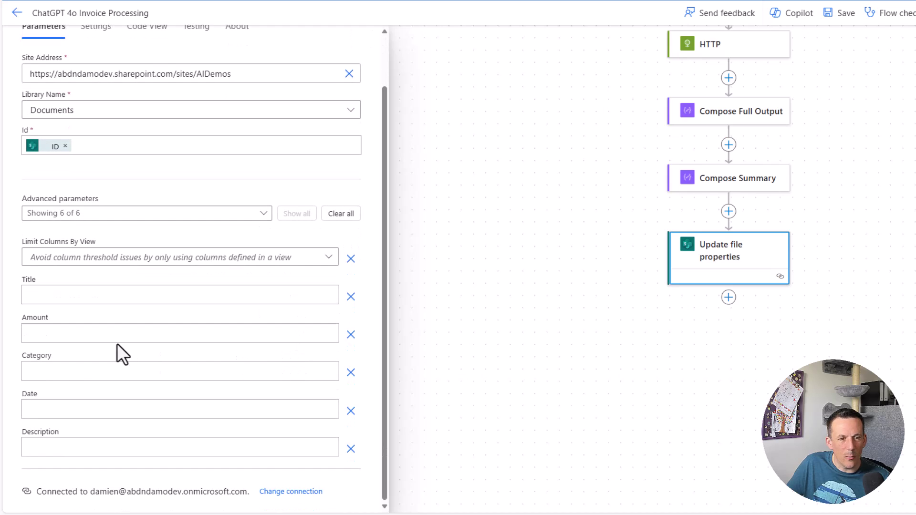
{"action": "left_click", "coordinate": [55, 334]}
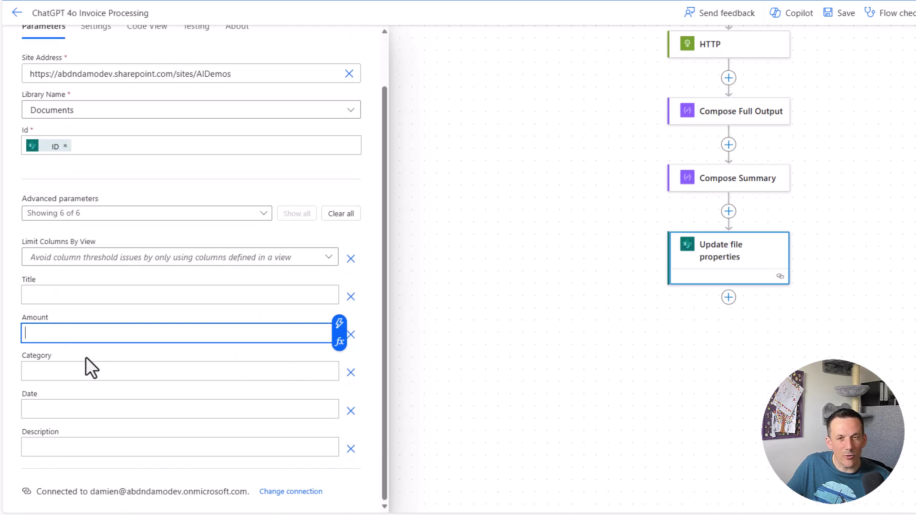
{"action": "left_click", "coordinate": [54, 371]}
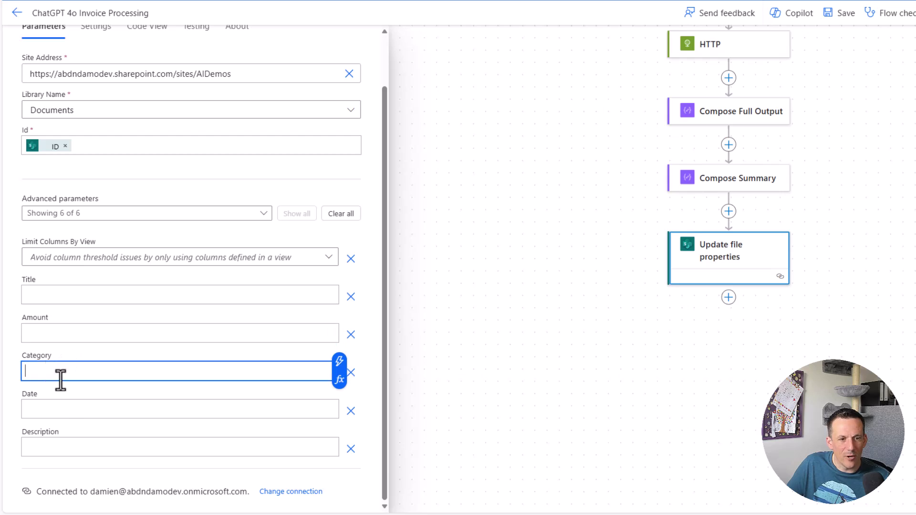
{"action": "left_click", "coordinate": [60, 411]}
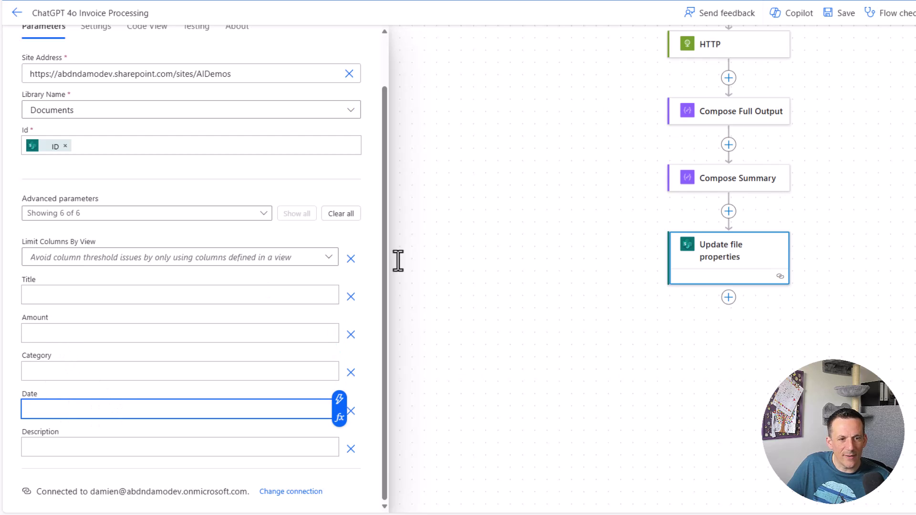
Copy the amount expression from the Compose Summary step's Code View
{"action": "left_click", "coordinate": [730, 183]}
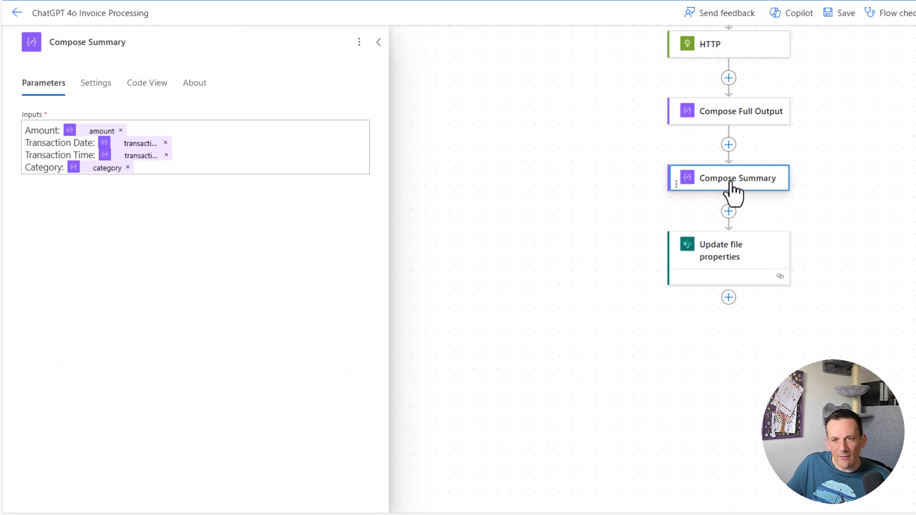
{"action": "left_click", "coordinate": [98, 132]}
{"action": "mouse_move", "coordinate": [97, 133]}
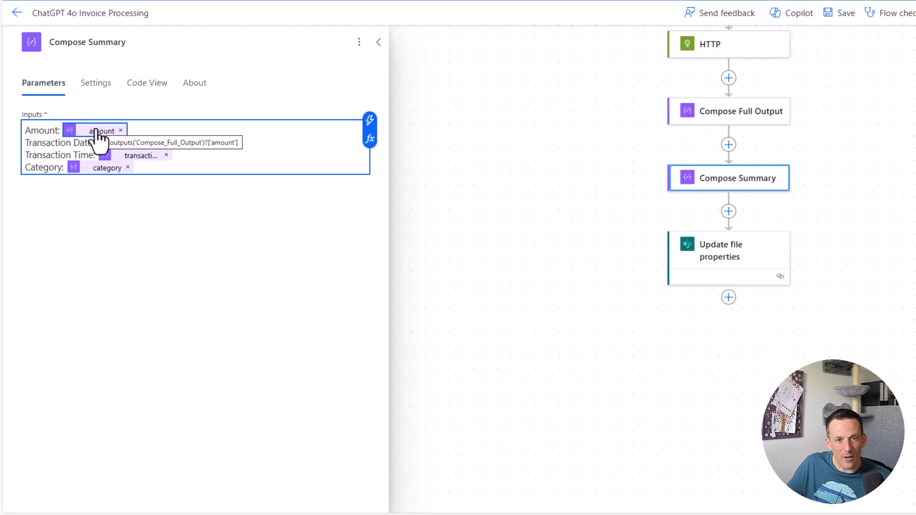
{"action": "left_click", "coordinate": [142, 95]}
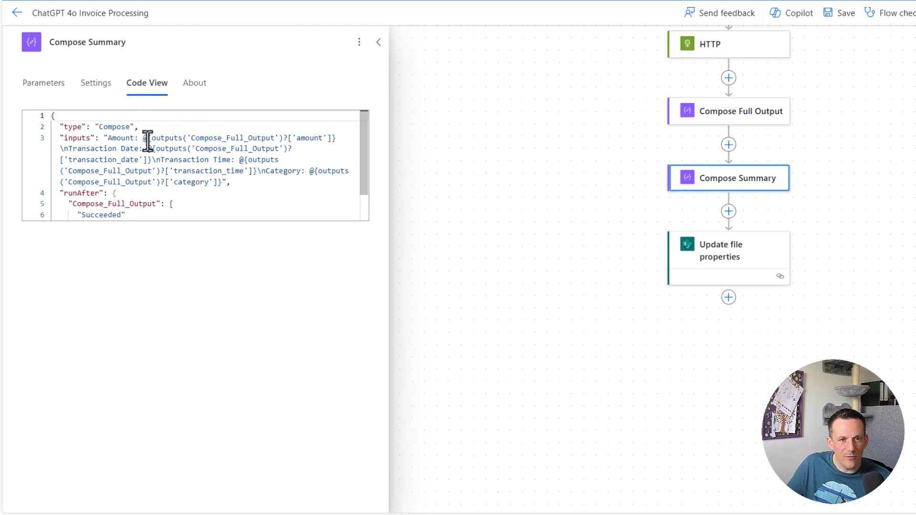
{"action": "left_click_drag", "start_coordinate": [152, 138], "coordinate": [332, 138]}
{"action": "key", "text": "ctrl+c"}
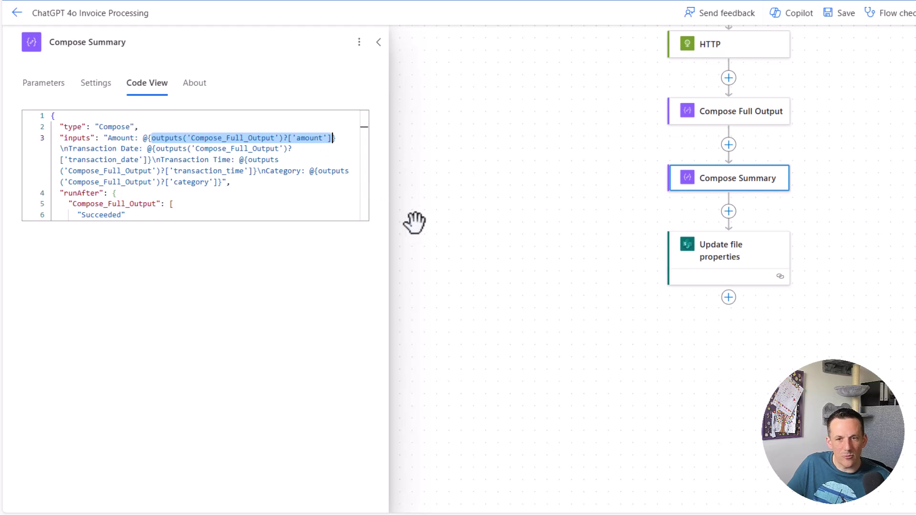
Set Amount to the expression outputs('Compose_Full_Output')?['amount']
{"action": "left_click", "coordinate": [721, 272]}
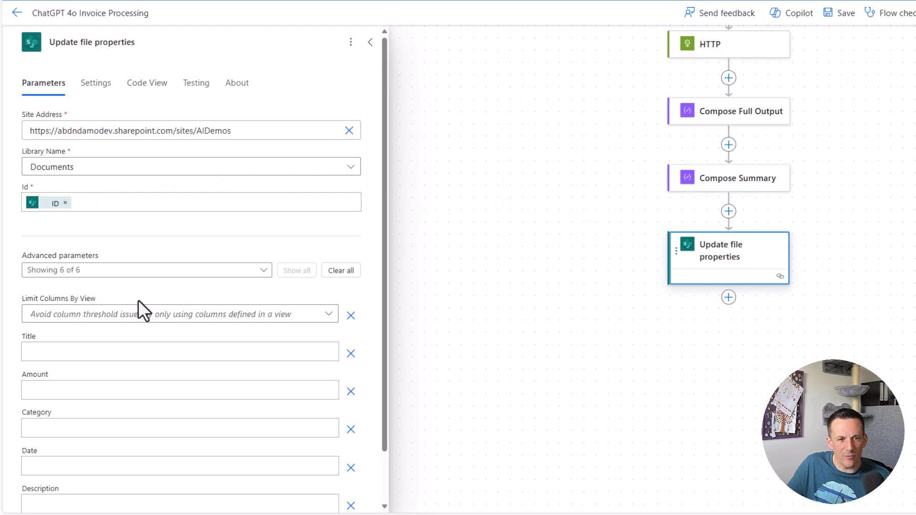
{"action": "left_click", "coordinate": [57, 390]}
{"action": "left_click", "coordinate": [339, 399]}
{"action": "key", "text": "ctrl+v"}
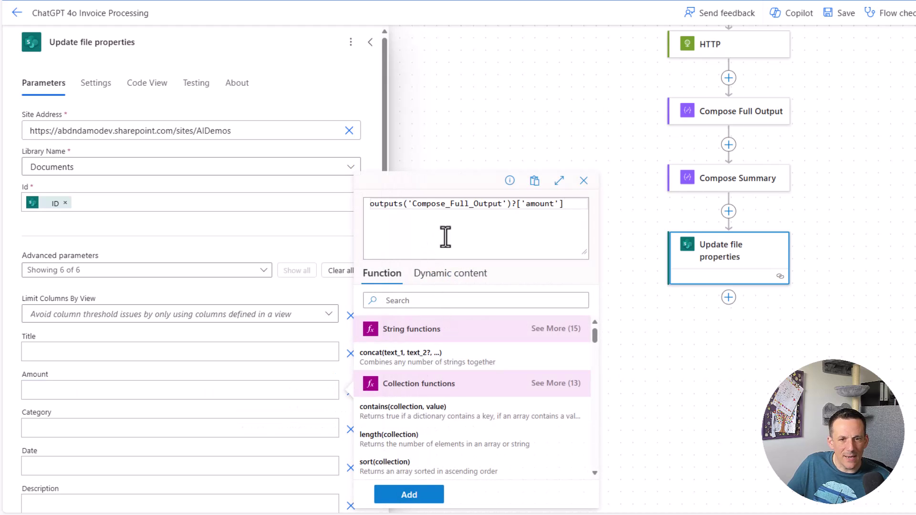
{"action": "left_click", "coordinate": [417, 497]}
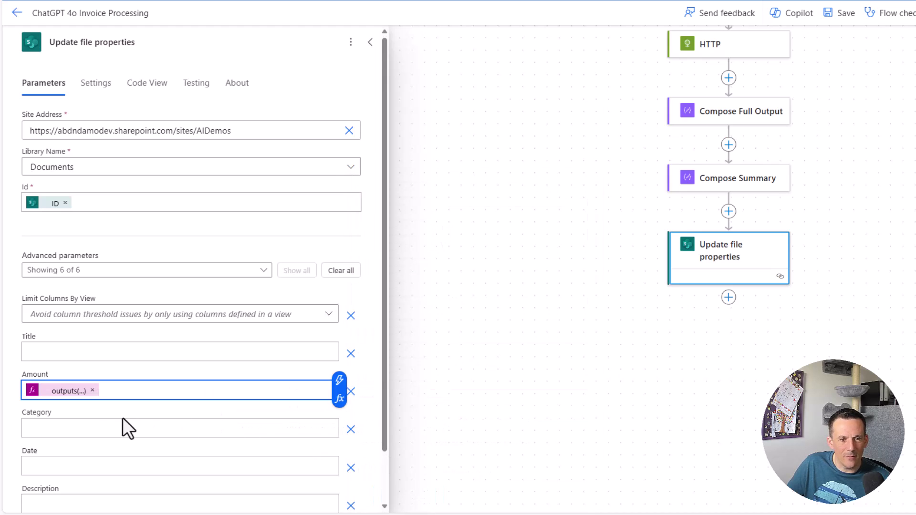
Set Category to outputs('Compose_Full_Output')?['category'] by editing the pasted amount expression
{"action": "left_click", "coordinate": [68, 427]}
{"action": "left_click", "coordinate": [340, 428]}
{"action": "key", "text": "ctrl+v"}
{"action": "double_click", "coordinate": [544, 204]}
{"action": "type", "text": "category"}
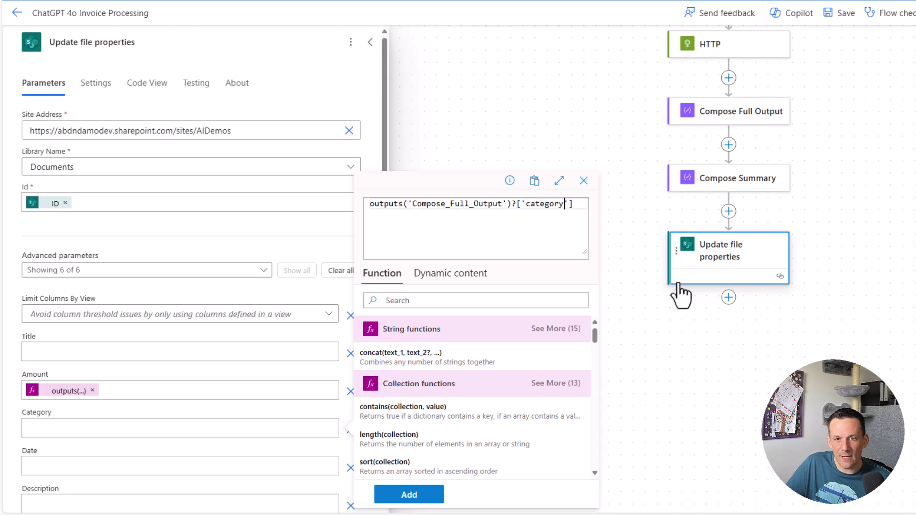
{"action": "left_click", "coordinate": [435, 492]}
{"action": "left_click", "coordinate": [102, 465]}
{"action": "scroll", "coordinate": [660, 236], "scroll_direction": "up", "scroll_amount": 5}
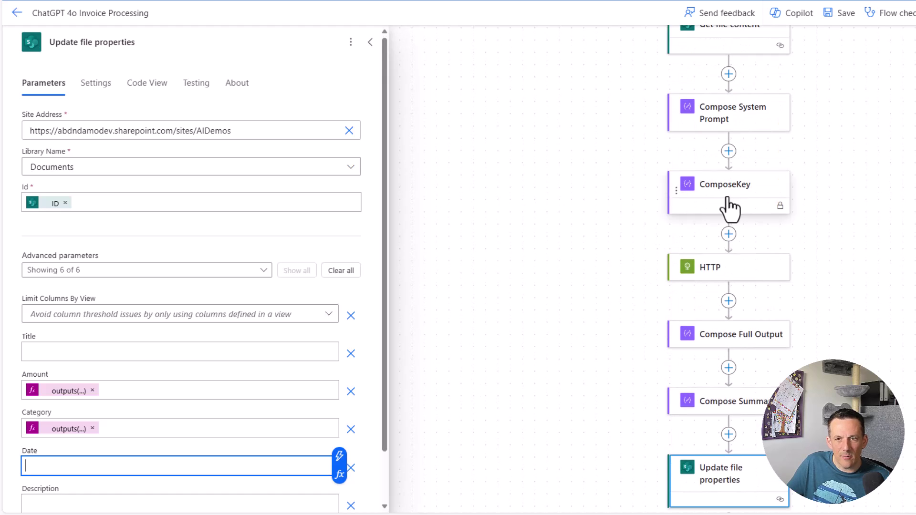
Check the JSON keys in Compose System Prompt and select the transaction_date key name
{"action": "left_click", "coordinate": [733, 183]}
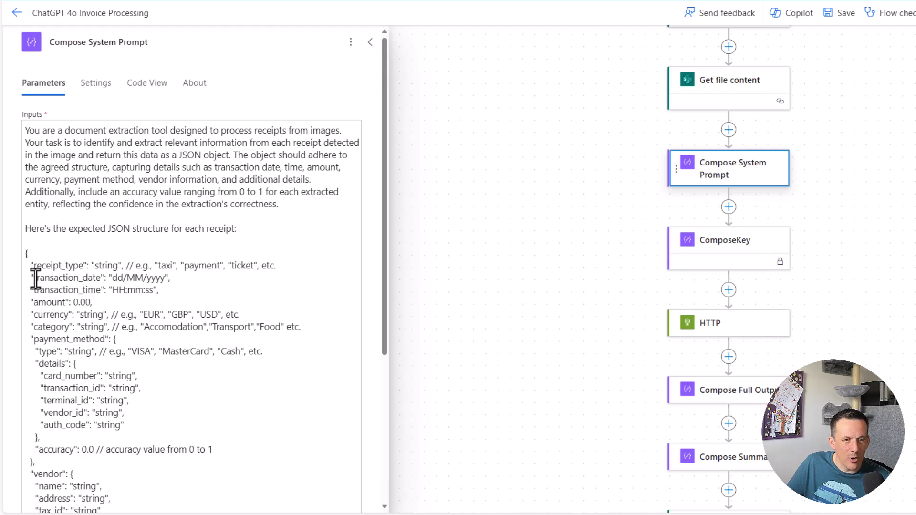
{"action": "left_click_drag", "start_coordinate": [33, 277], "coordinate": [99, 282]}
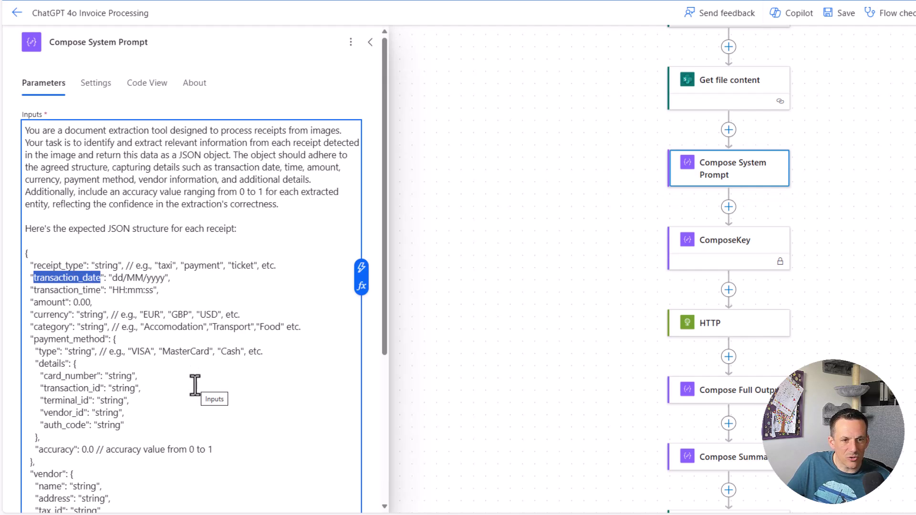
{"action": "double_click", "coordinate": [54, 315]}
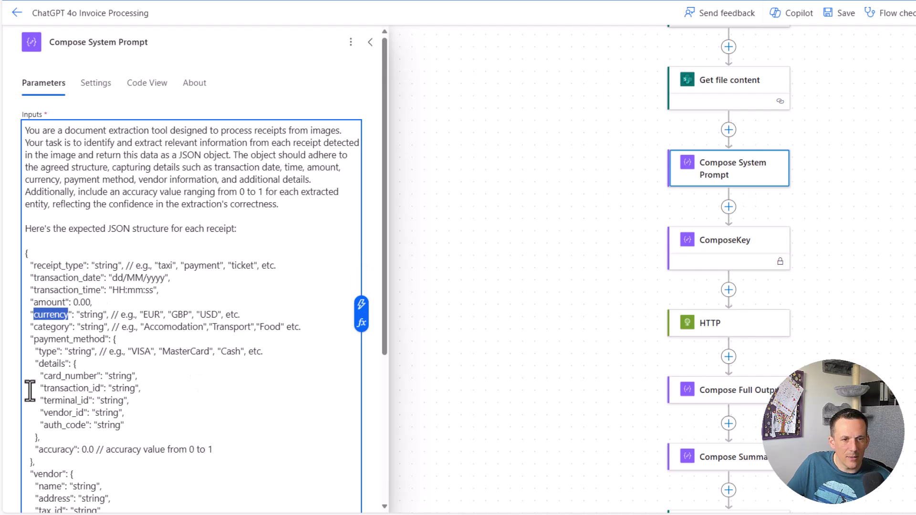
{"action": "left_click", "coordinate": [32, 302]}
{"action": "left_click_drag", "start_coordinate": [65, 302], "coordinate": [30, 303]}
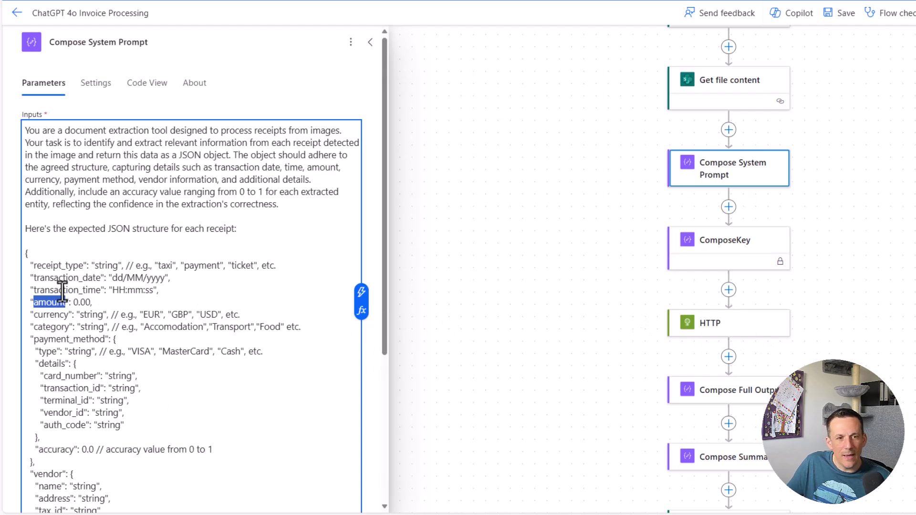
{"action": "left_click", "coordinate": [36, 281]}
{"action": "left_click_drag", "start_coordinate": [36, 281], "coordinate": [102, 282]}
{"action": "scroll", "coordinate": [737, 355], "scroll_direction": "down", "scroll_amount": 2}
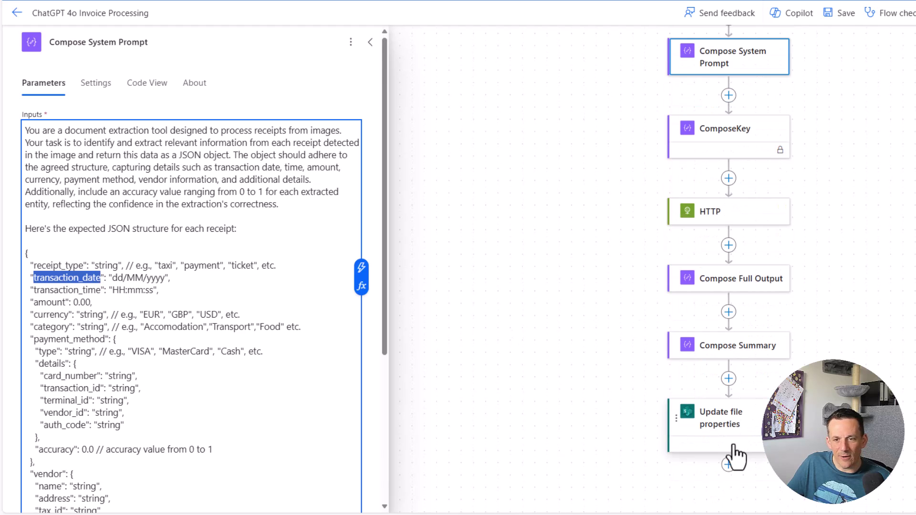
Set Date to outputs('Compose_Full_Output')?['transaction_date'] and save the flow
{"action": "left_click", "coordinate": [720, 422]}
{"action": "left_click", "coordinate": [65, 463]}
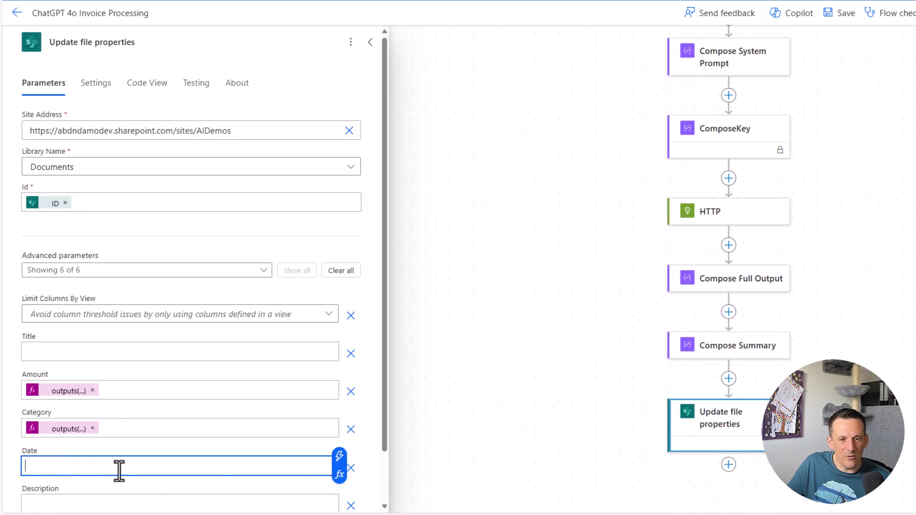
{"action": "left_click", "coordinate": [342, 485]}
{"action": "key", "text": "ctrl+v"}
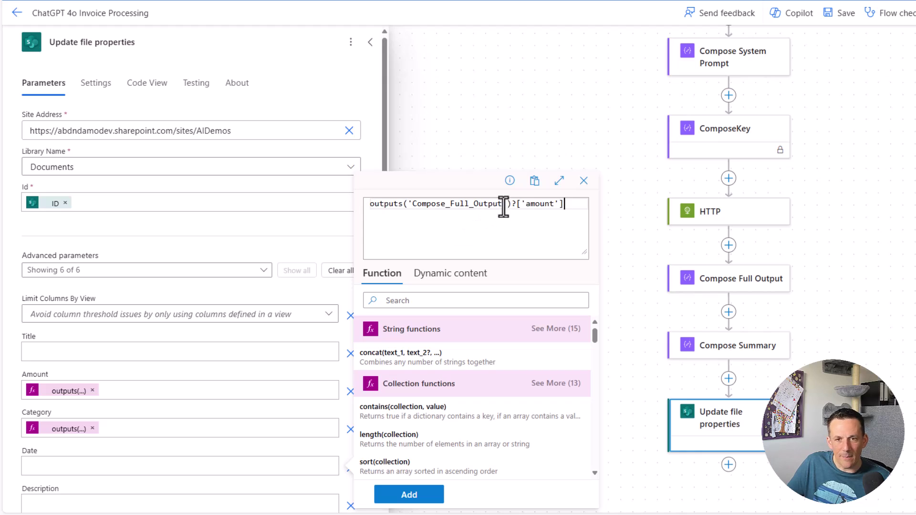
{"action": "left_click_drag", "start_coordinate": [524, 204], "coordinate": [551, 204]}
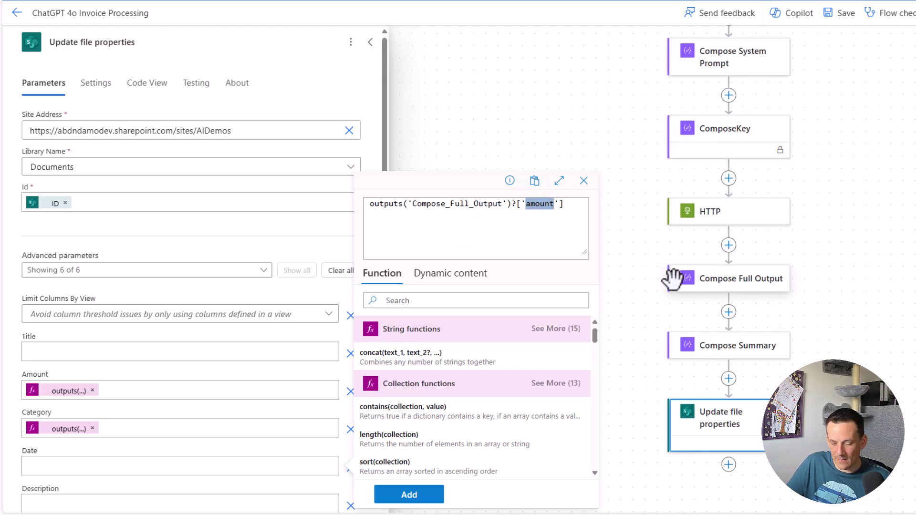
{"action": "type", "text": "transaction_date"}
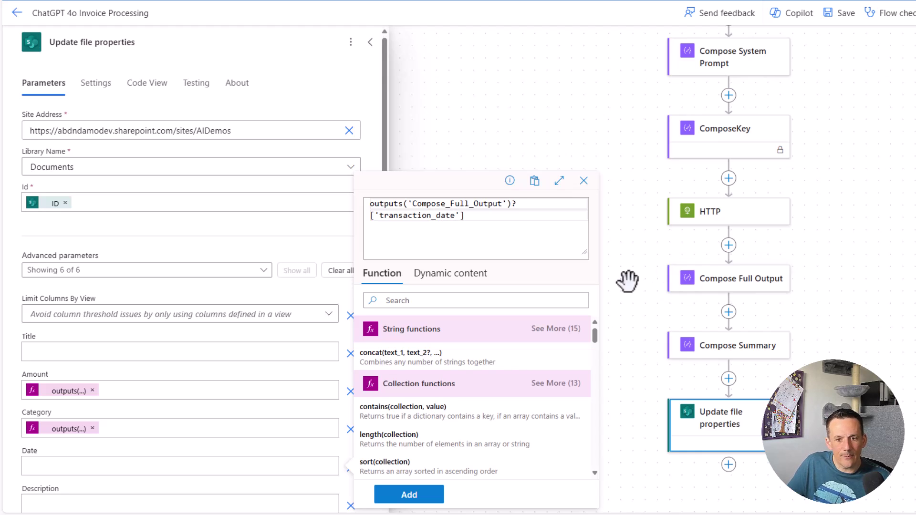
{"action": "left_click", "coordinate": [413, 495]}
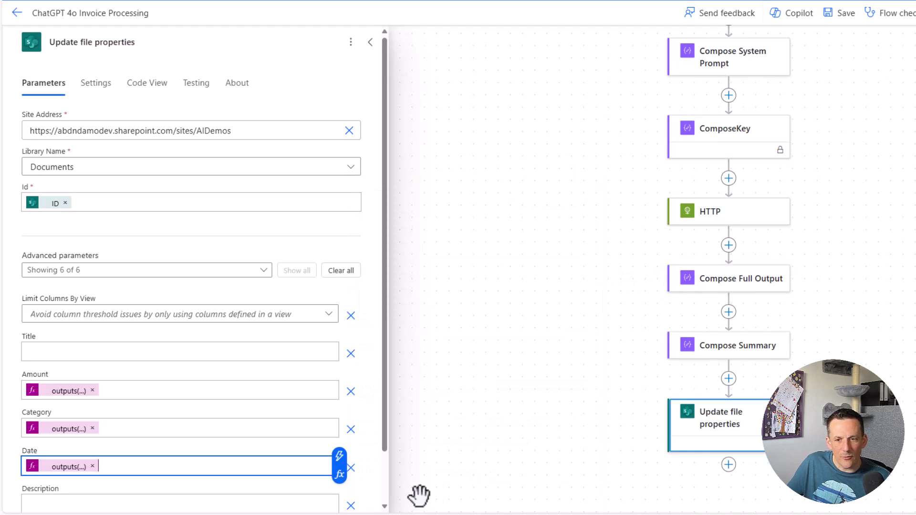
{"action": "left_click", "coordinate": [844, 19]}
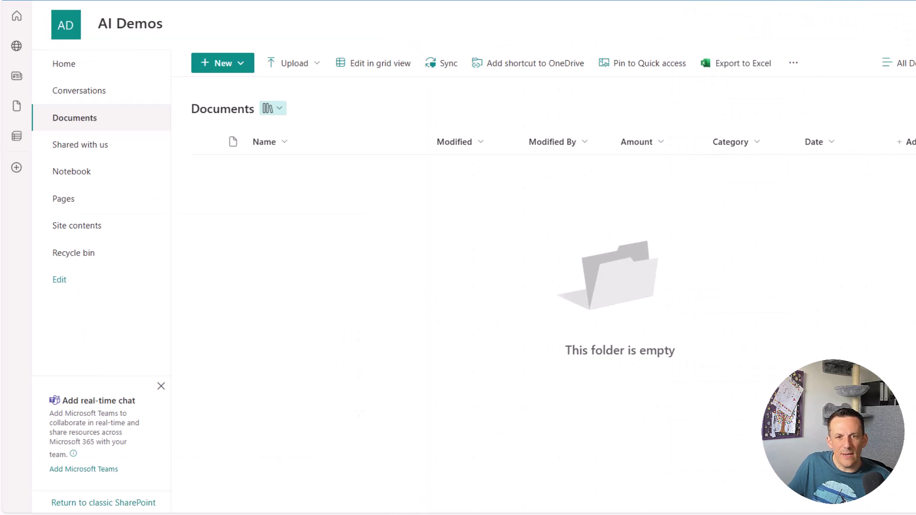
Upload the three receipt images to Documents, then view wagamama.jpg and page through to IMG_6245.jpg
{"action": "left_click_drag", "start_coordinate": [915, 220], "coordinate": [384, 216]}
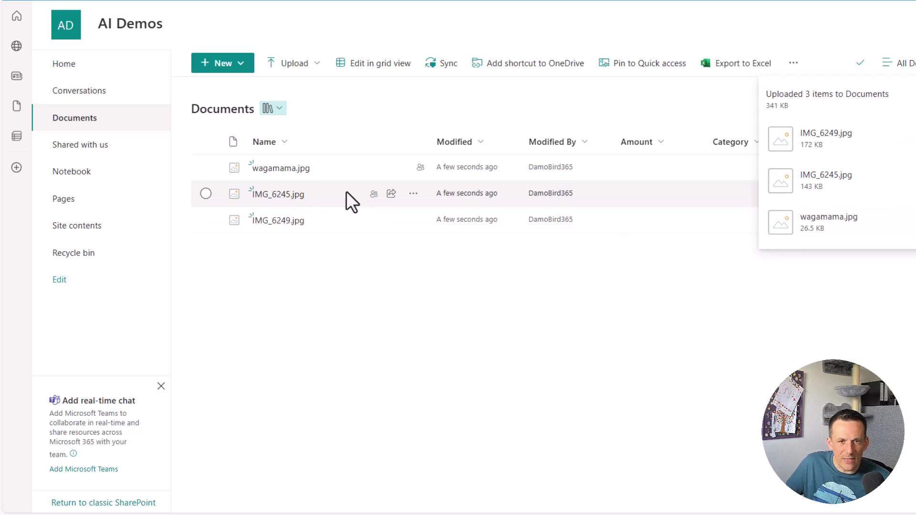
{"action": "left_click", "coordinate": [288, 171]}
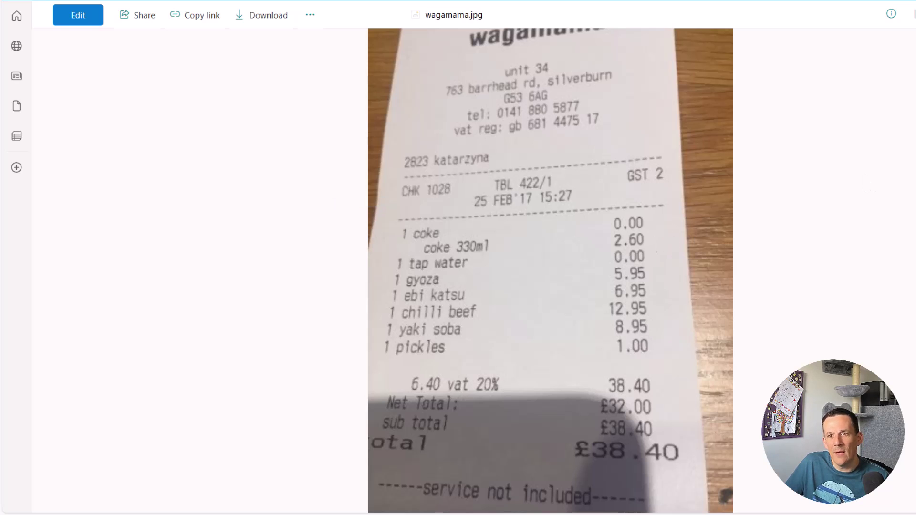
{"action": "key", "text": "Right"}
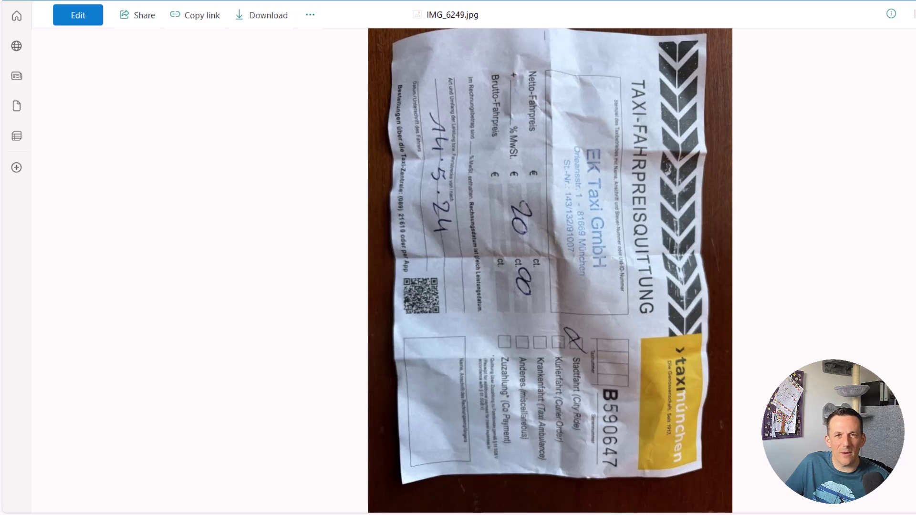
{"action": "key", "text": "Right"}
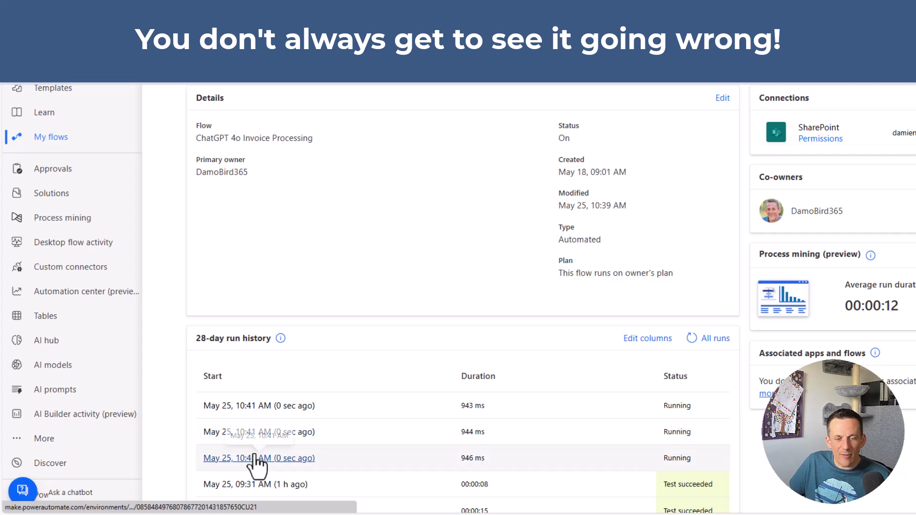
Refresh the run history and open the failed 10:41 AM run's details
{"action": "left_click", "coordinate": [691, 338]}
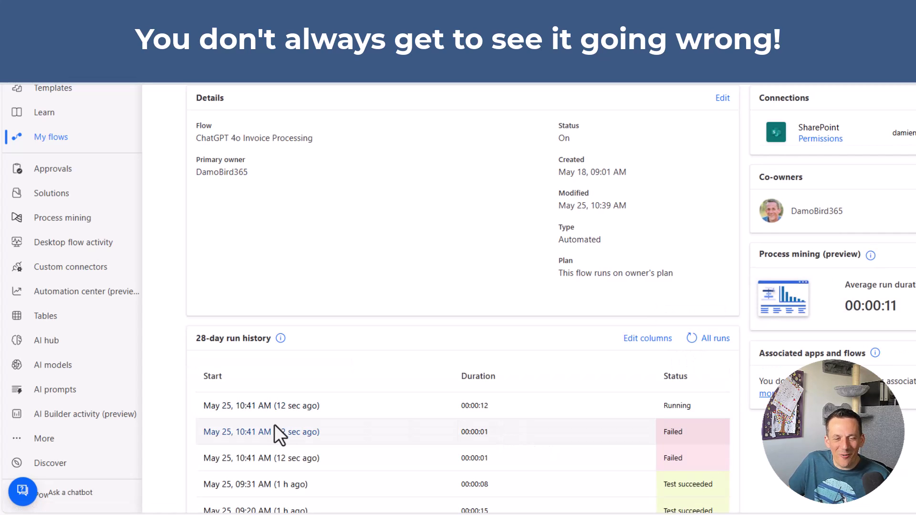
{"action": "left_click", "coordinate": [285, 459]}
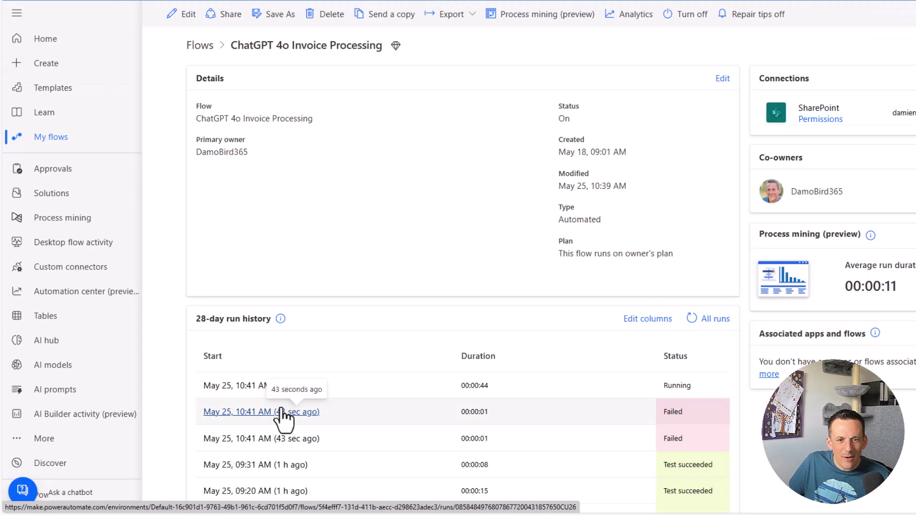
{"action": "left_click", "coordinate": [280, 419]}
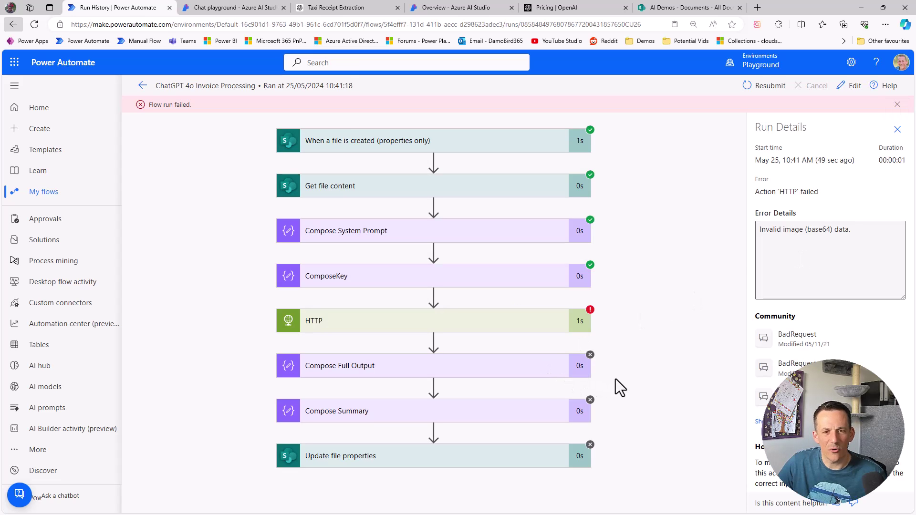
Expand Get file content and highlight the $content-type and $content keys in its File Content output
{"action": "left_click", "coordinate": [392, 190]}
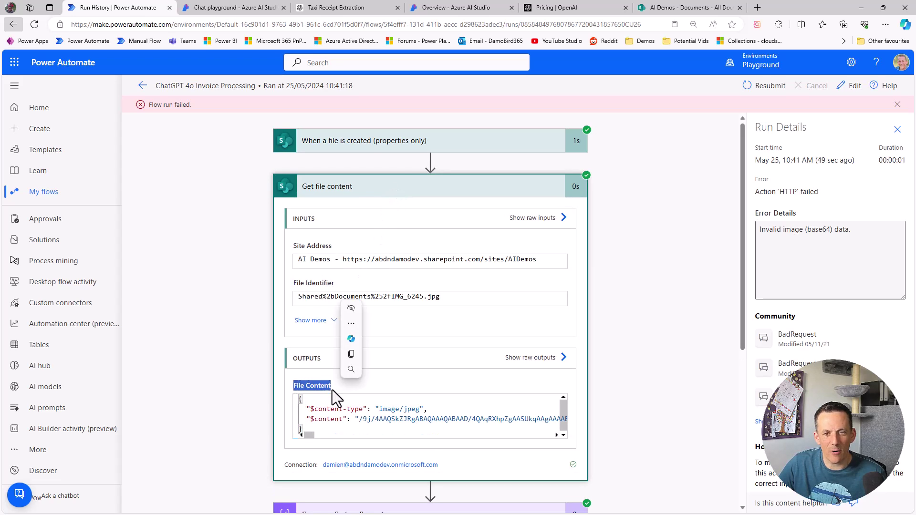
{"action": "left_click_drag", "start_coordinate": [310, 409], "coordinate": [363, 409]}
{"action": "left_click_drag", "start_coordinate": [309, 419], "coordinate": [529, 421]}
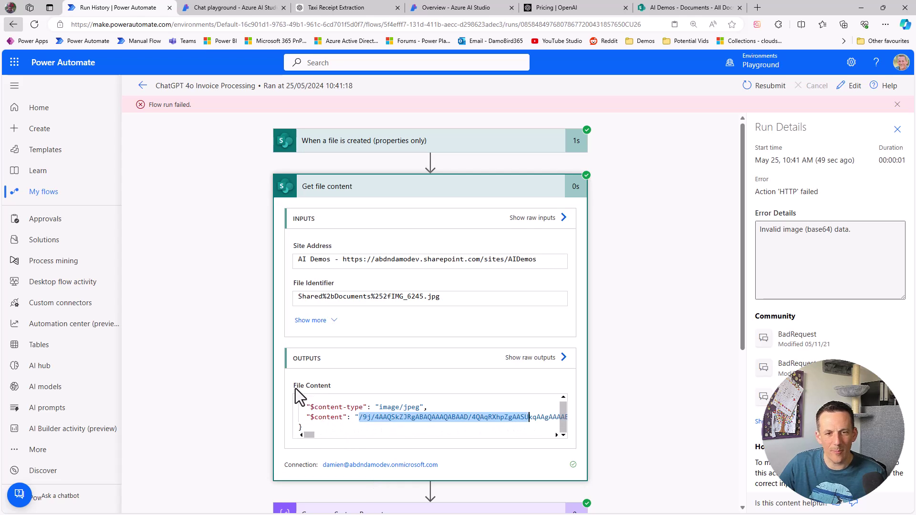
{"action": "left_click_drag", "start_coordinate": [294, 387], "coordinate": [336, 394]}
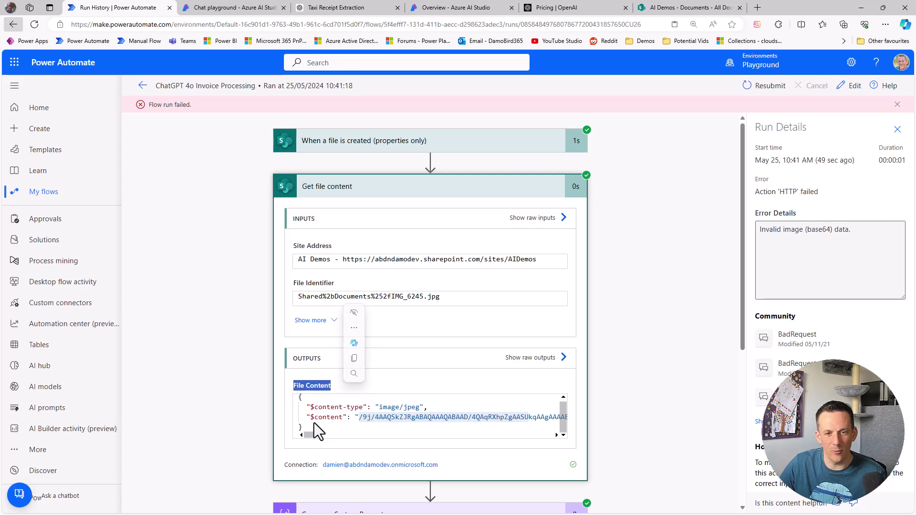
{"action": "left_click_drag", "start_coordinate": [310, 419], "coordinate": [344, 420]}
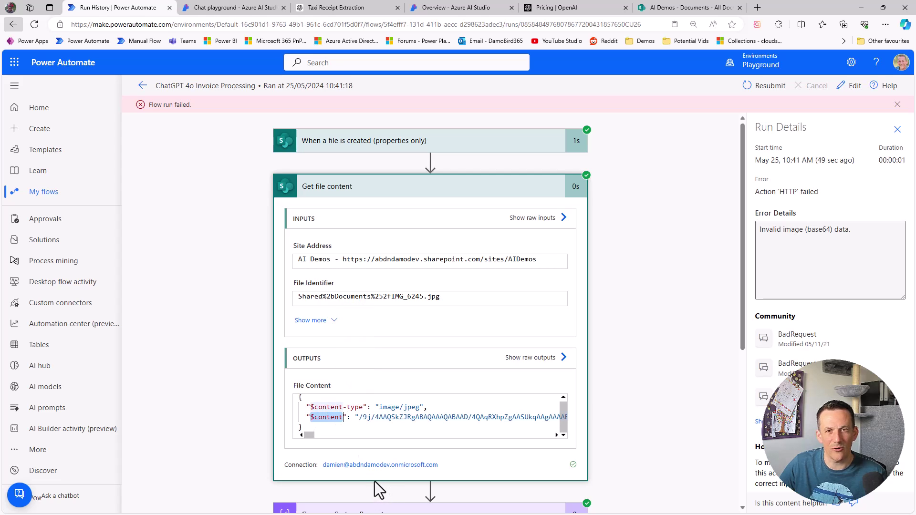
Edit the flow's HTTP step and remove the File Content token after base64 in the image url
{"action": "left_click", "coordinate": [854, 87]}
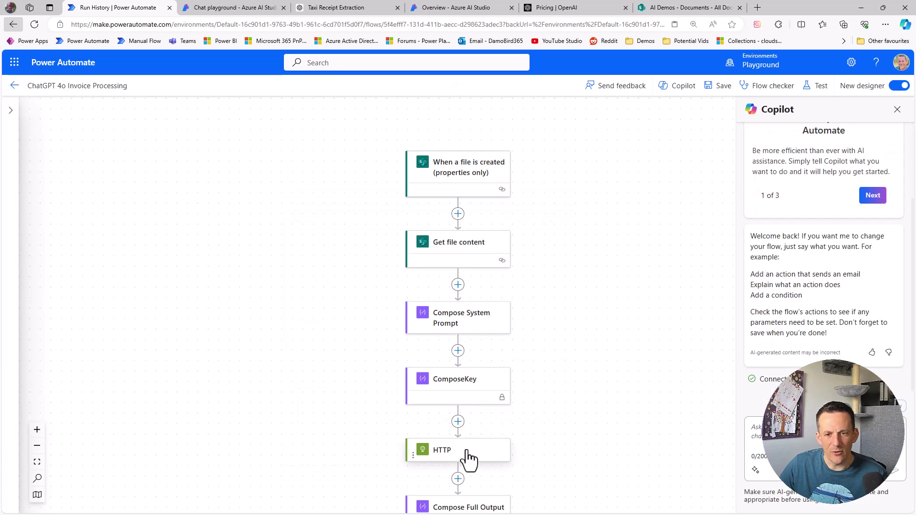
{"action": "left_click", "coordinate": [461, 462]}
{"action": "scroll", "coordinate": [209, 349], "scroll_direction": "down", "scroll_amount": 4}
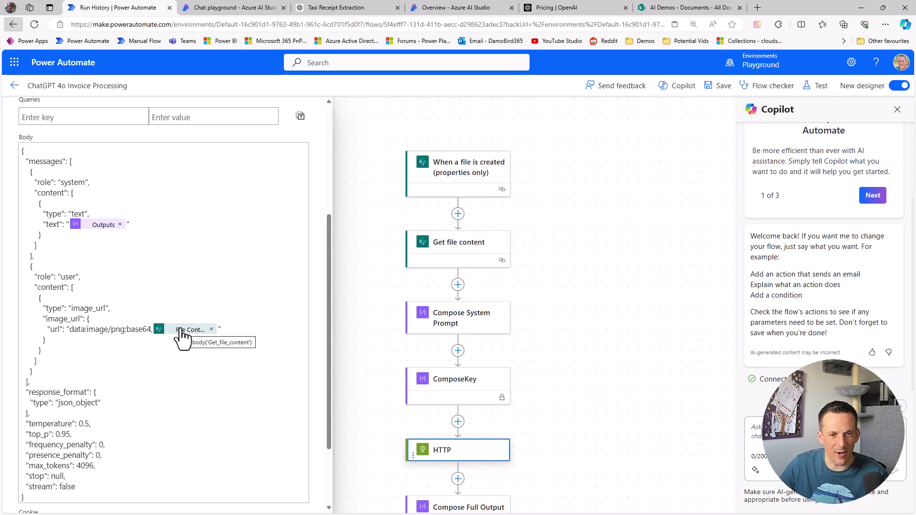
{"action": "left_click", "coordinate": [213, 330]}
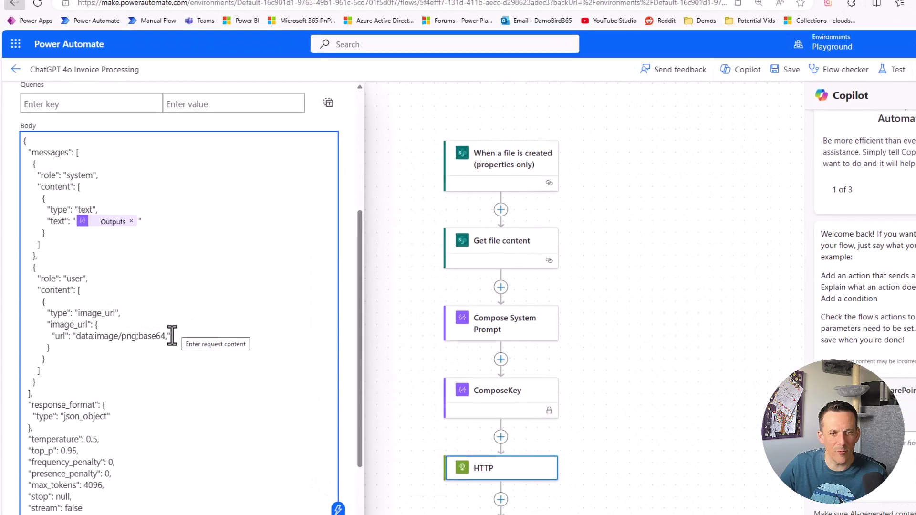
{"action": "left_click", "coordinate": [152, 330]}
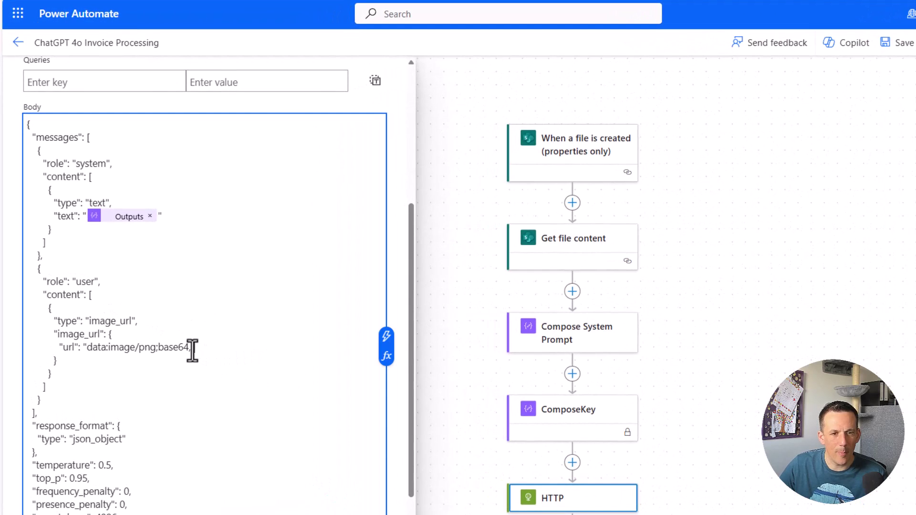
Insert the expression body('Get_file_content')?['$content'] into the image url
{"action": "left_click", "coordinate": [385, 356]}
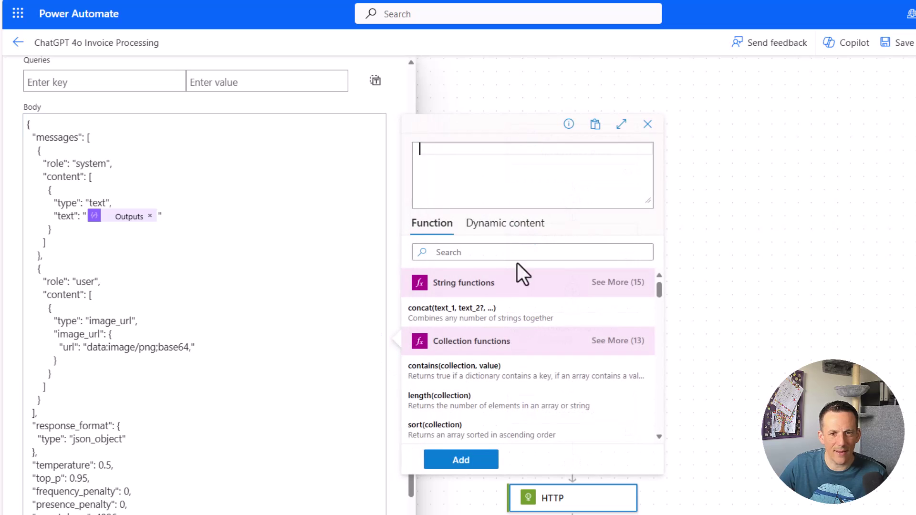
{"action": "left_click", "coordinate": [509, 233]}
{"action": "scroll", "coordinate": [479, 417], "scroll_direction": "down", "scroll_amount": 1}
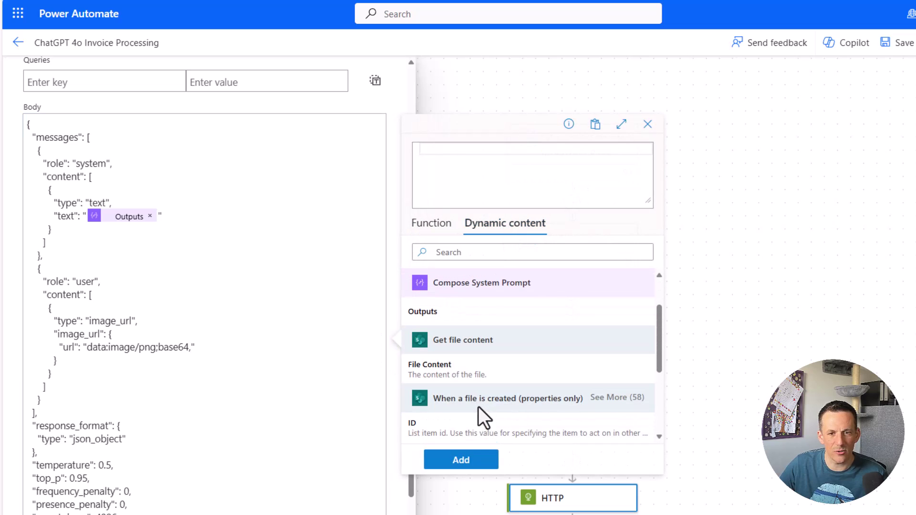
{"action": "left_click", "coordinate": [473, 371]}
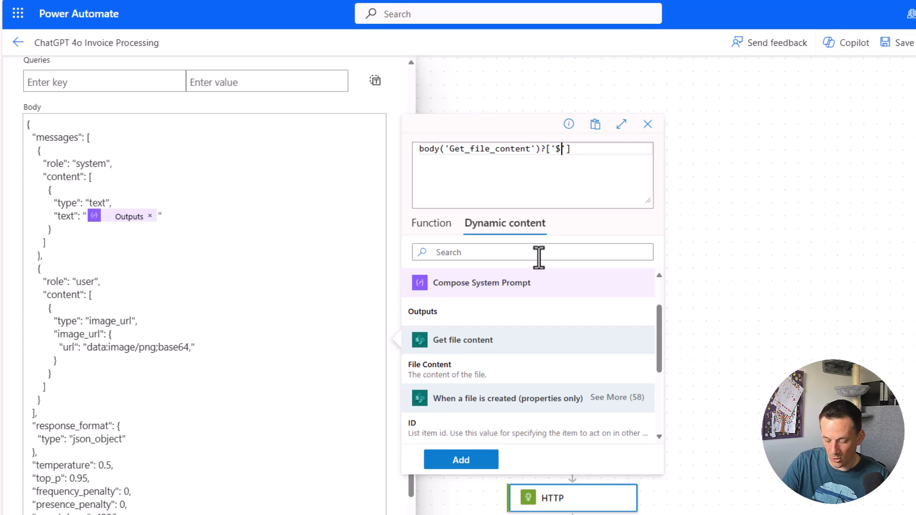
{"action": "type", "text": "?['$content"}
{"action": "left_click", "coordinate": [477, 459]}
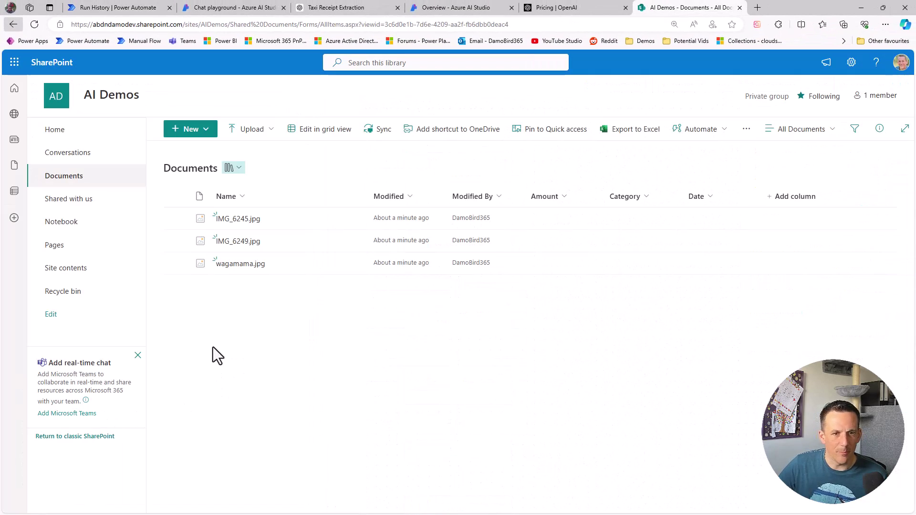
Delete the three receipt files from Documents and upload the receipt images again
{"action": "left_click", "coordinate": [176, 263]}
{"action": "left_click", "coordinate": [176, 241]}
{"action": "left_click", "coordinate": [176, 218]}
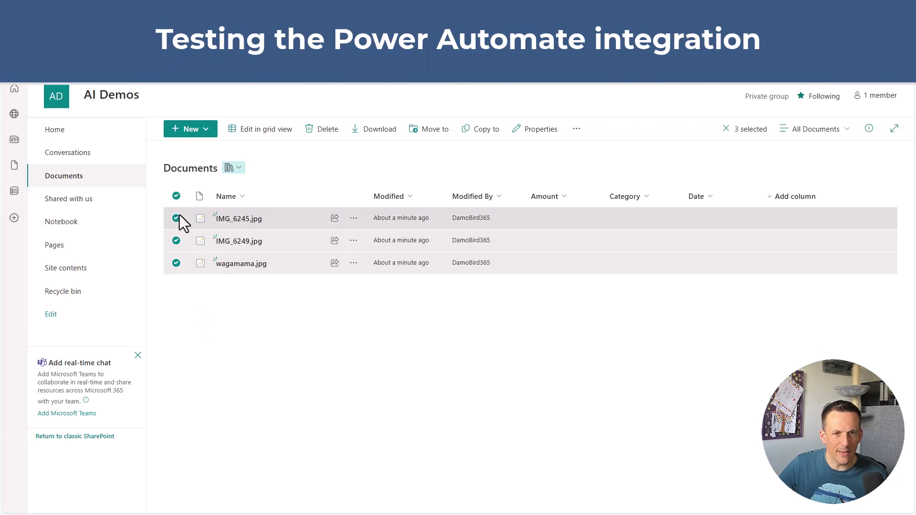
{"action": "left_click", "coordinate": [318, 137]}
{"action": "left_click", "coordinate": [491, 323]}
{"action": "left_click_drag", "start_coordinate": [388, 221], "coordinate": [256, 262]}
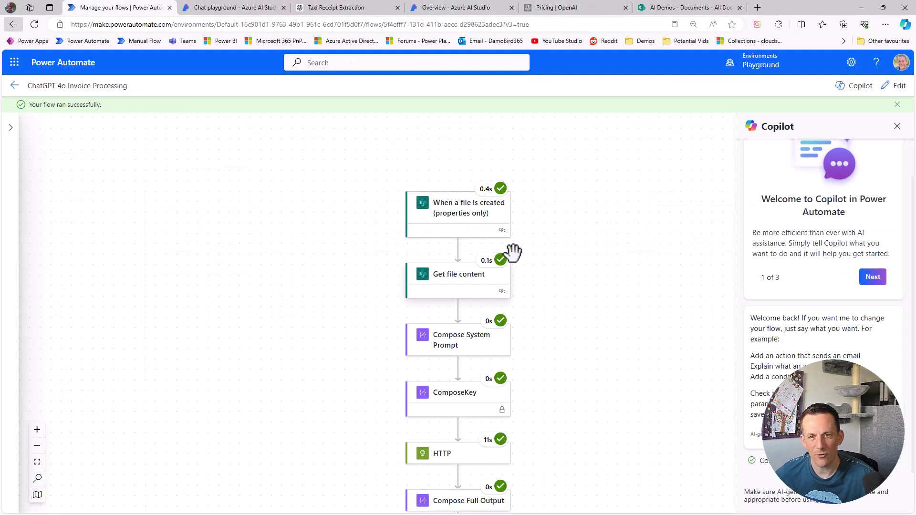
Open the successful run's Compose Full Output step and scroll its Parameters to the items field
{"action": "scroll", "coordinate": [572, 237], "scroll_direction": "down", "scroll_amount": 3}
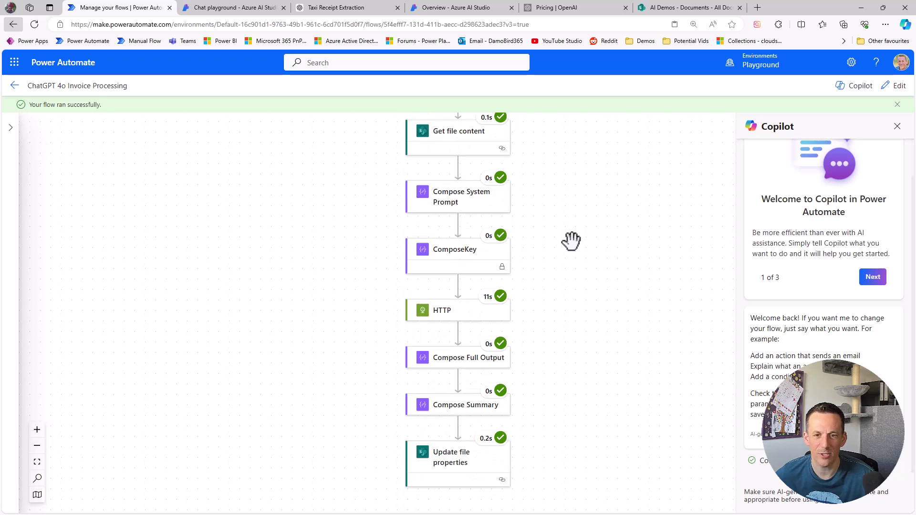
{"action": "left_click", "coordinate": [457, 371]}
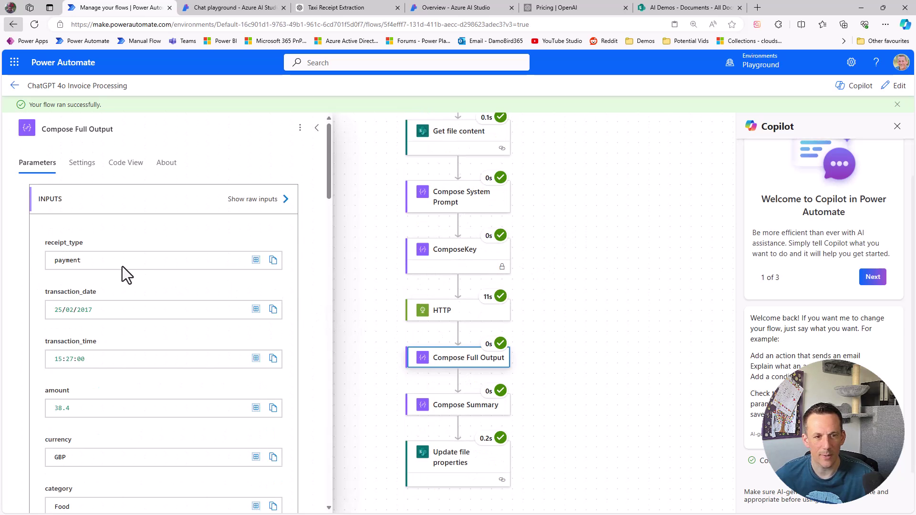
{"action": "scroll", "coordinate": [122, 266], "scroll_direction": "down", "scroll_amount": 2}
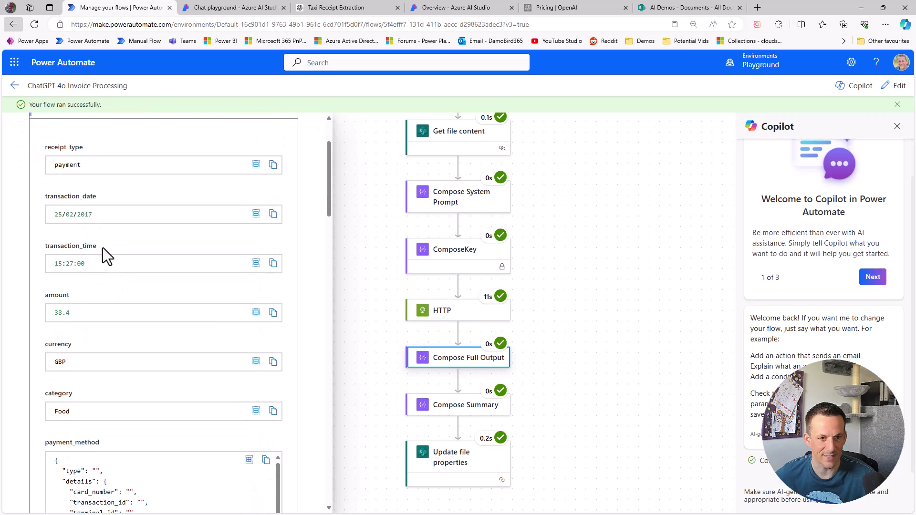
{"action": "scroll", "coordinate": [100, 253], "scroll_direction": "down", "scroll_amount": 1}
{"action": "scroll", "coordinate": [105, 274], "scroll_direction": "down", "scroll_amount": 3}
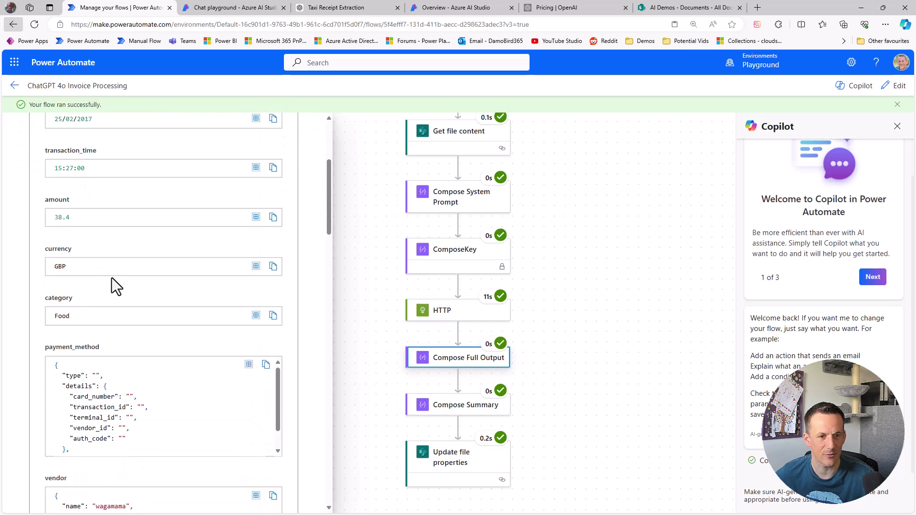
{"action": "scroll", "coordinate": [282, 315], "scroll_direction": "down", "scroll_amount": 5}
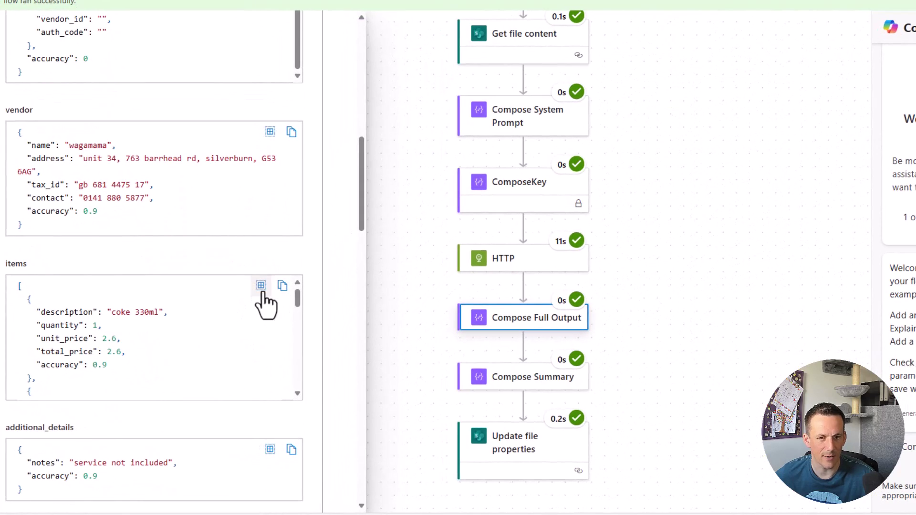
{"action": "left_click_drag", "start_coordinate": [296, 302], "coordinate": [305, 368]}
Compare the parsed items, coke 330ml at 2.6 through pickles at 1, against the wagamama receipt photo
{"action": "key", "text": "alt+Tab"}
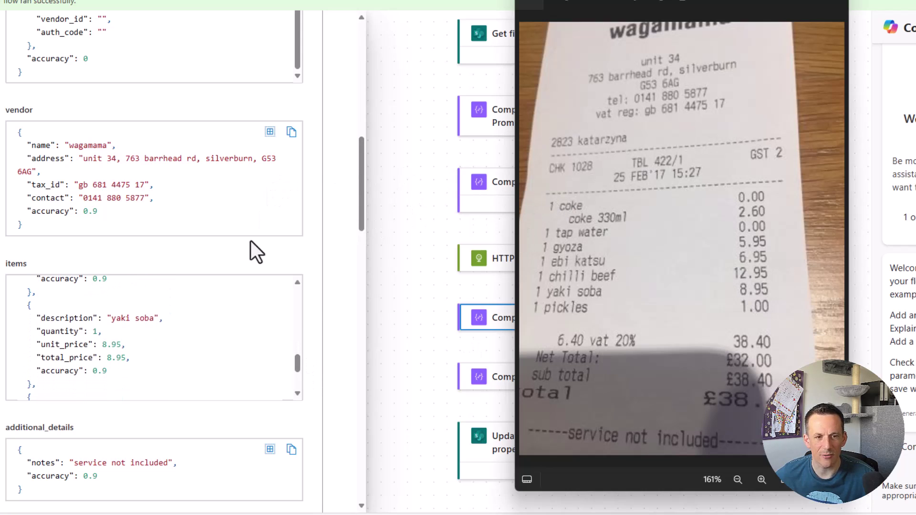
{"action": "scroll", "coordinate": [264, 324], "scroll_direction": "down", "scroll_amount": 3}
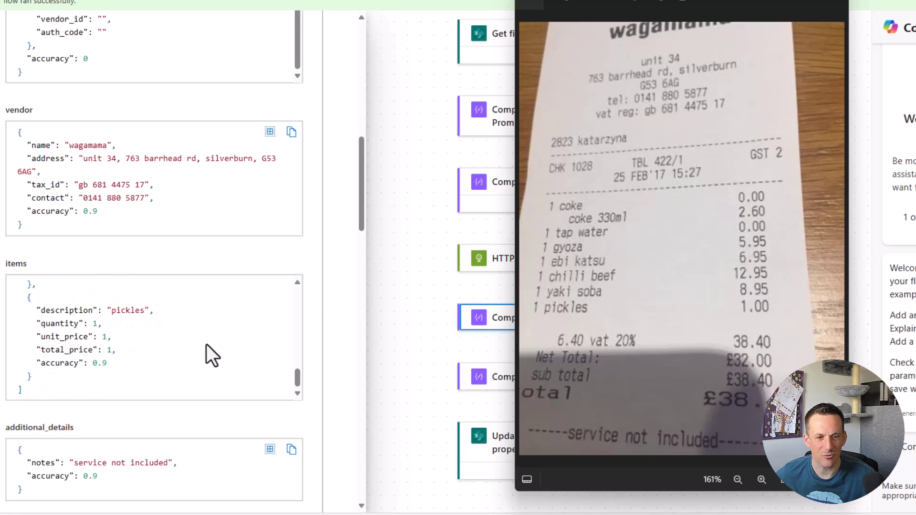
{"action": "scroll", "coordinate": [123, 355], "scroll_direction": "up", "scroll_amount": 2}
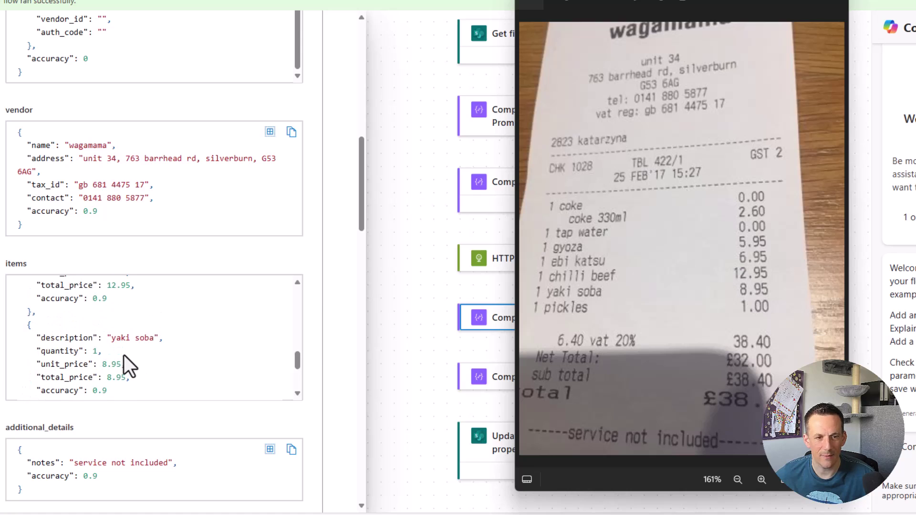
{"action": "scroll", "coordinate": [140, 356], "scroll_direction": "up", "scroll_amount": 6}
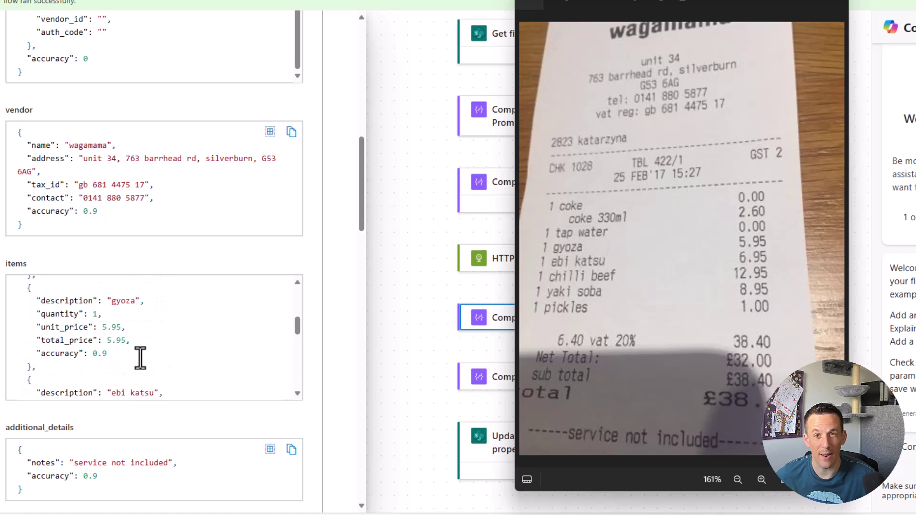
{"action": "scroll", "coordinate": [140, 357], "scroll_direction": "up", "scroll_amount": 2}
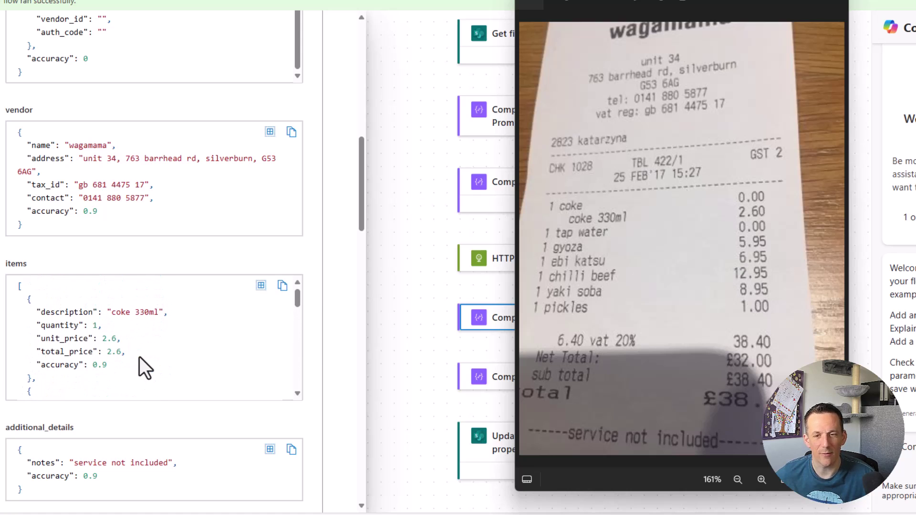